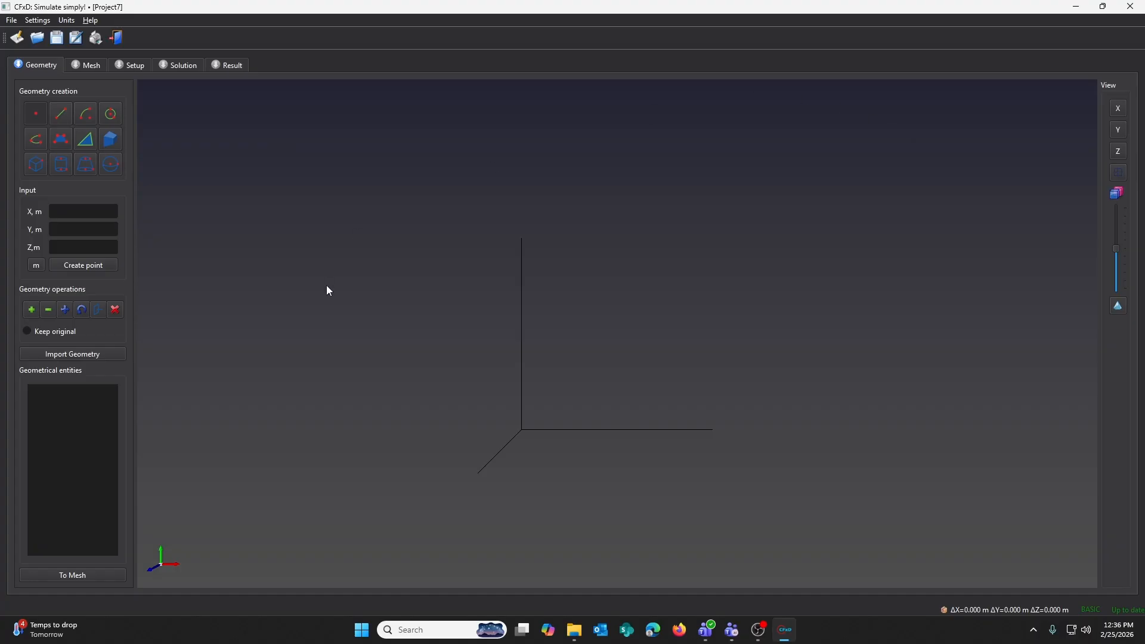
- Browse the File, Settings and Units menus, opening the Operating Conditions dialog
left_click(10, 24)
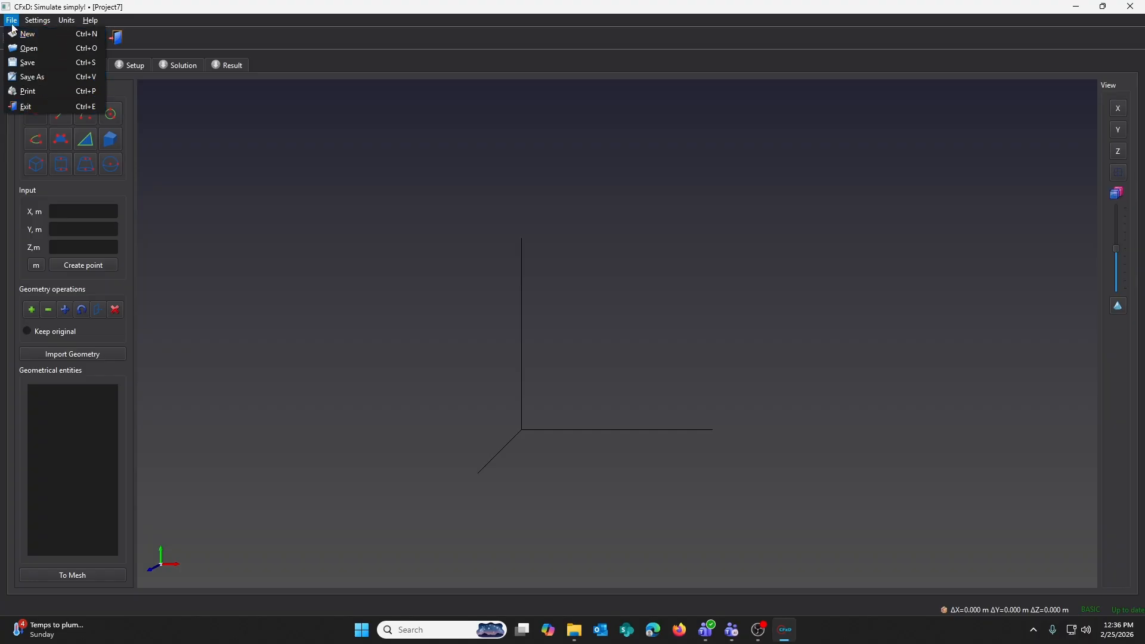
mouse_move(37, 19)
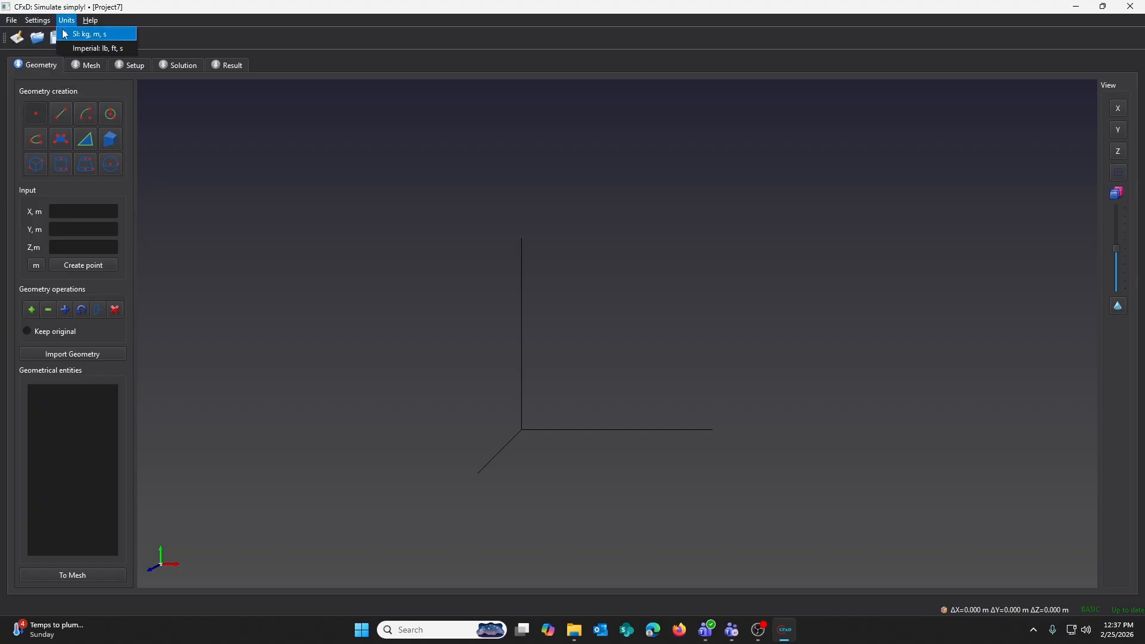
left_click(44, 35)
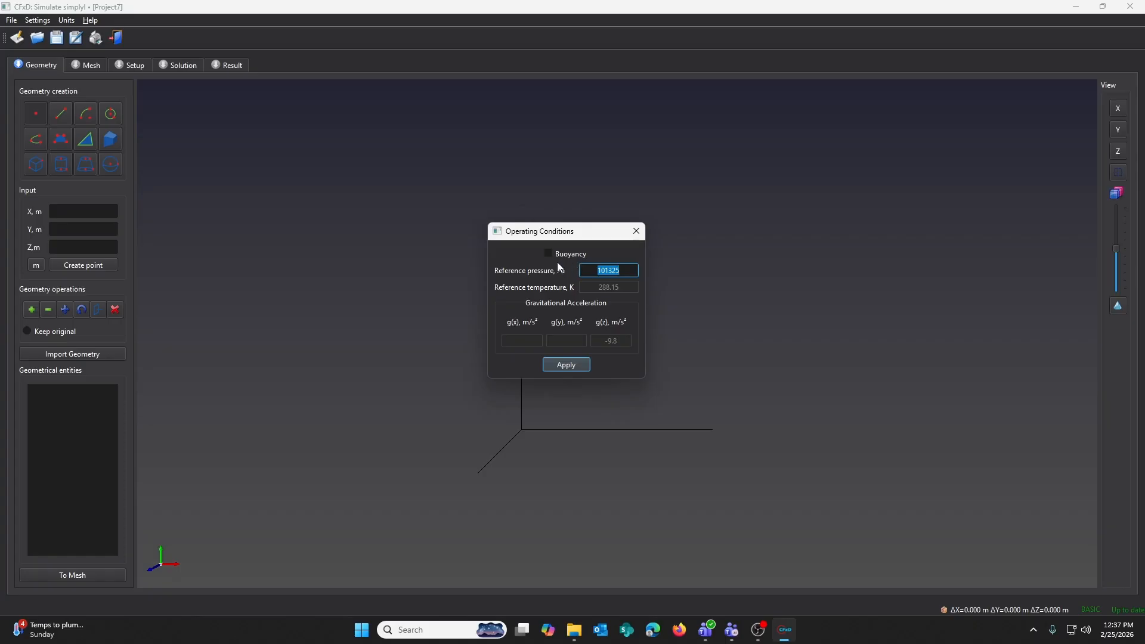
left_click(67, 20)
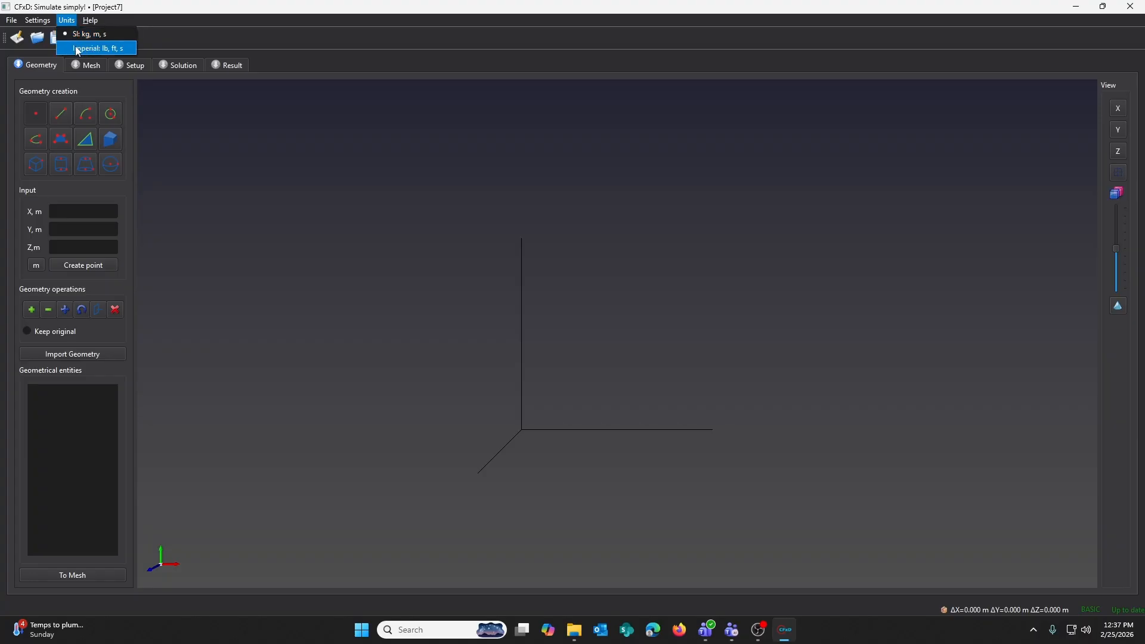
mouse_move(93, 23)
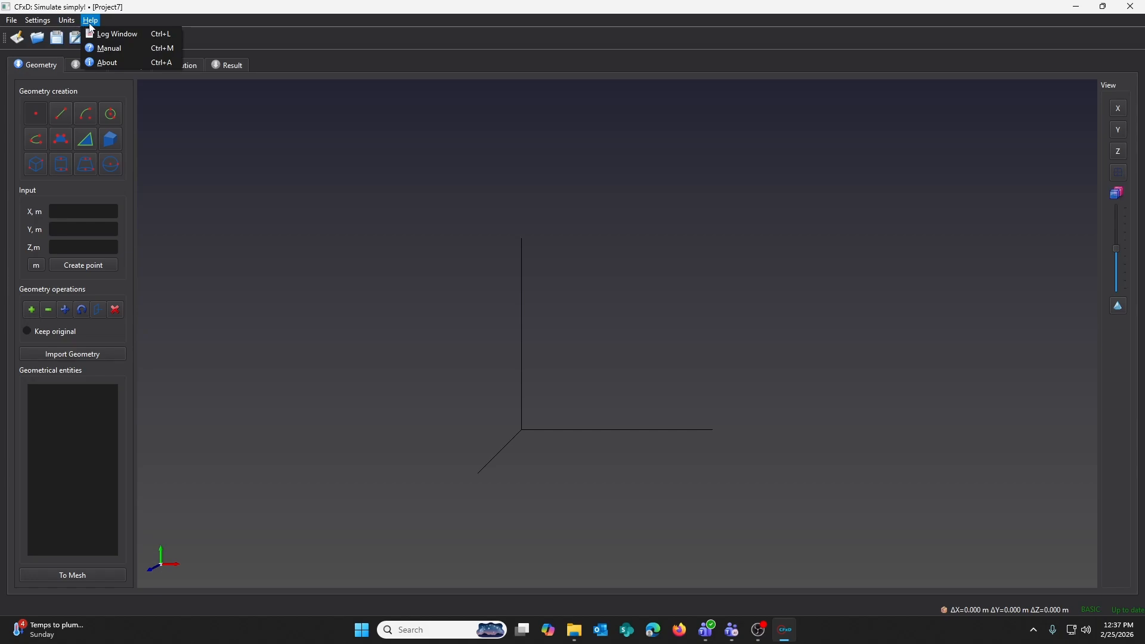
- Open the log window and the manual, browsing the help contents list
left_click(99, 34)
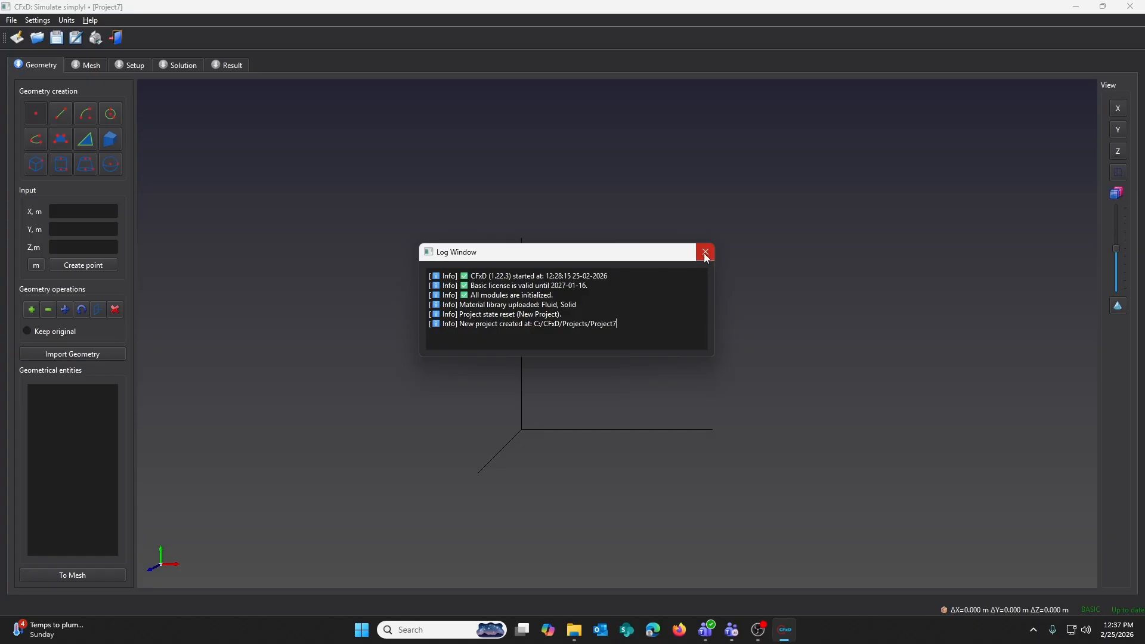
left_click(90, 20)
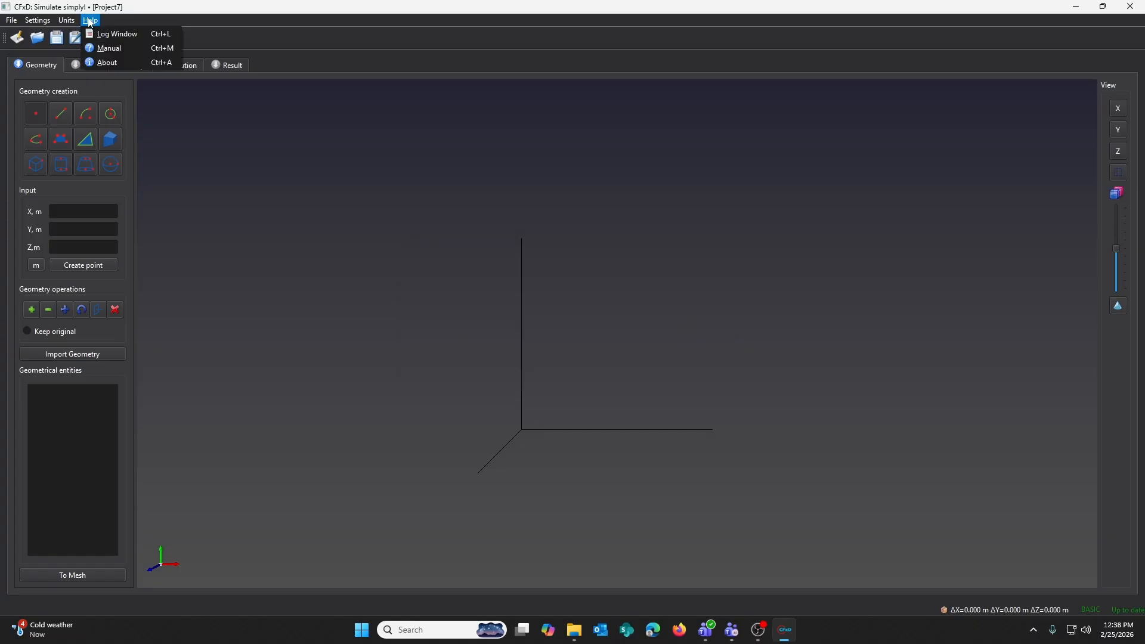
left_click(110, 49)
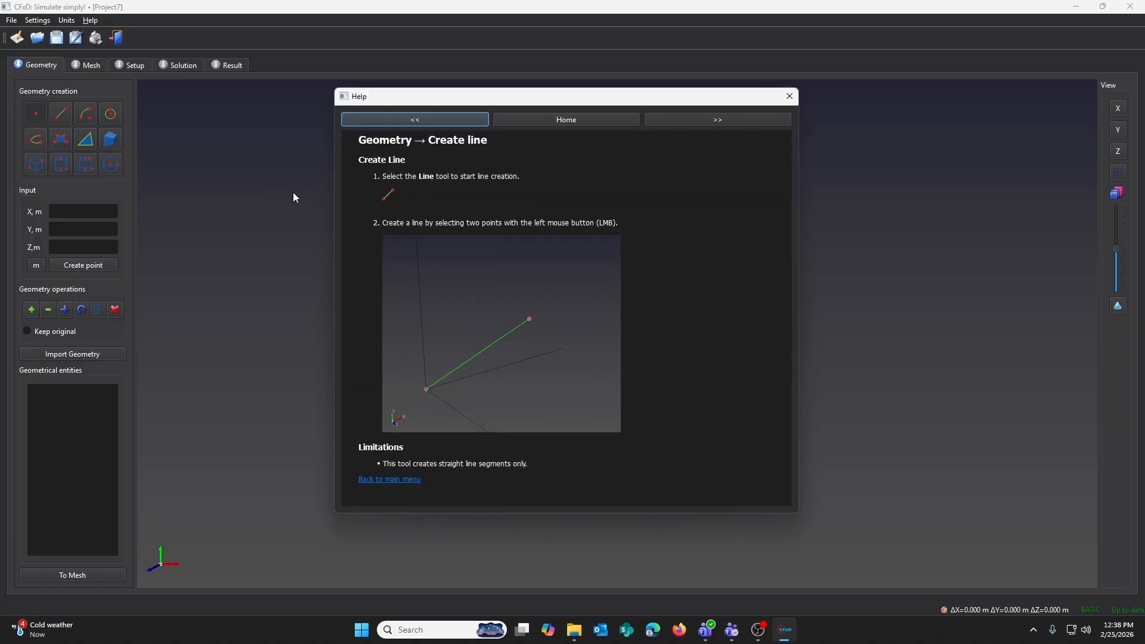
left_click(578, 119)
scroll(423, 226, "down", 15)
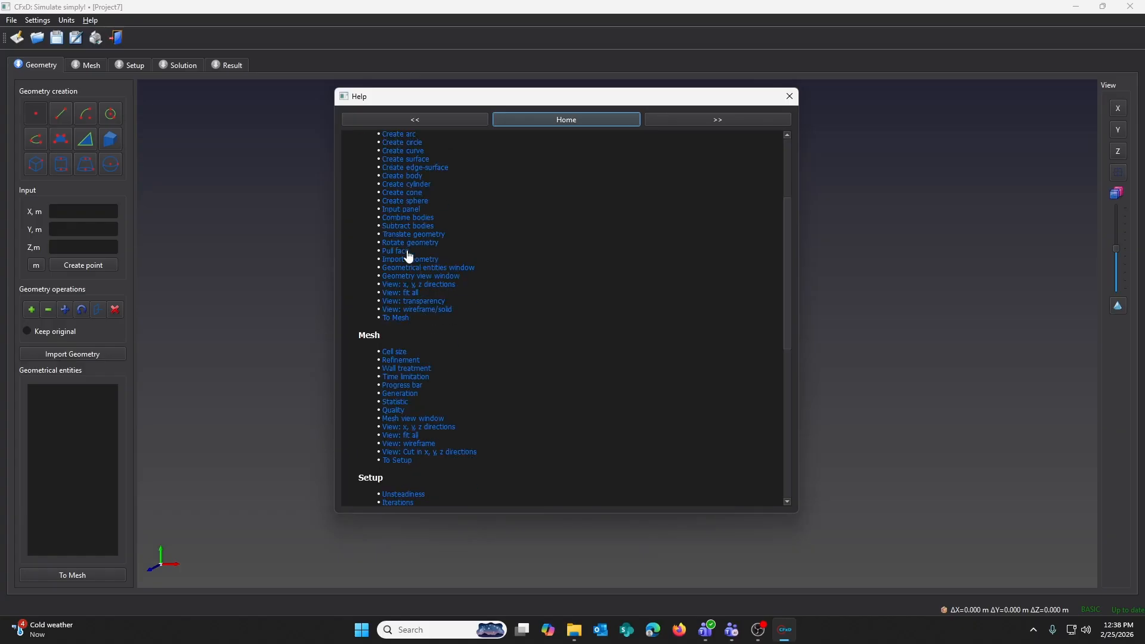
scroll(412, 263, "down", 2)
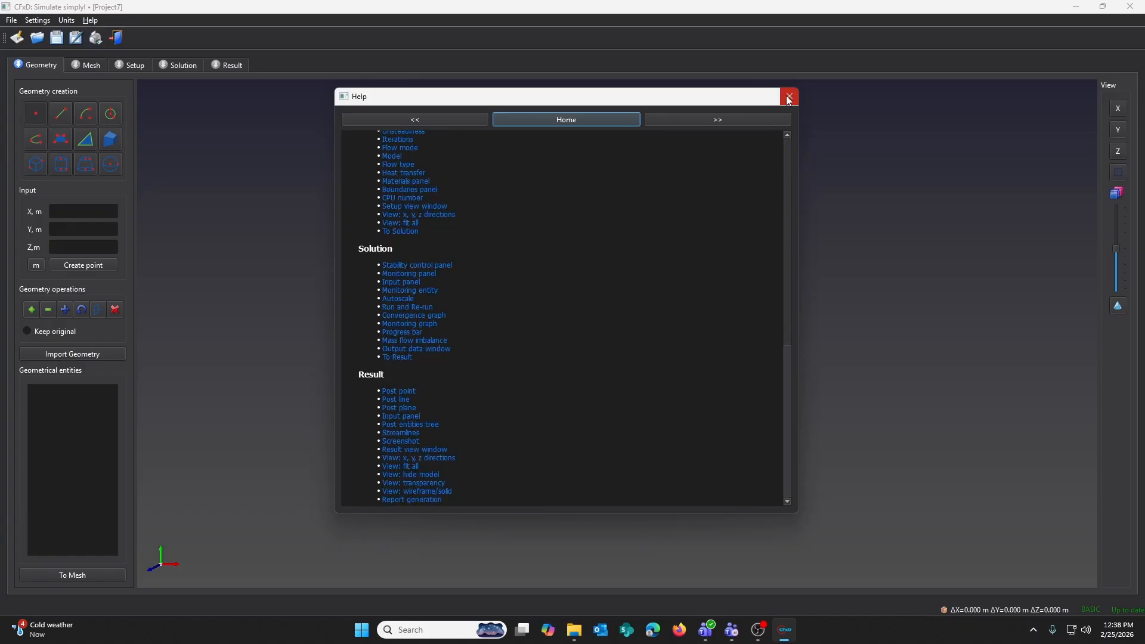
left_click(787, 97)
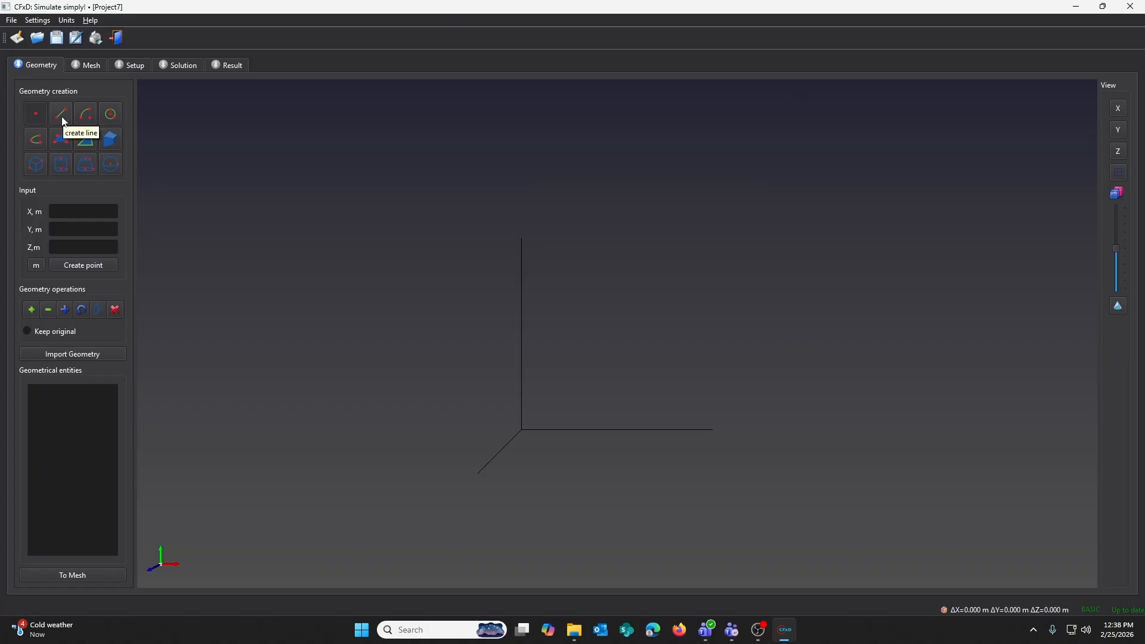
- Open context help for the Create line and Create edge-surface tools
key("F1")
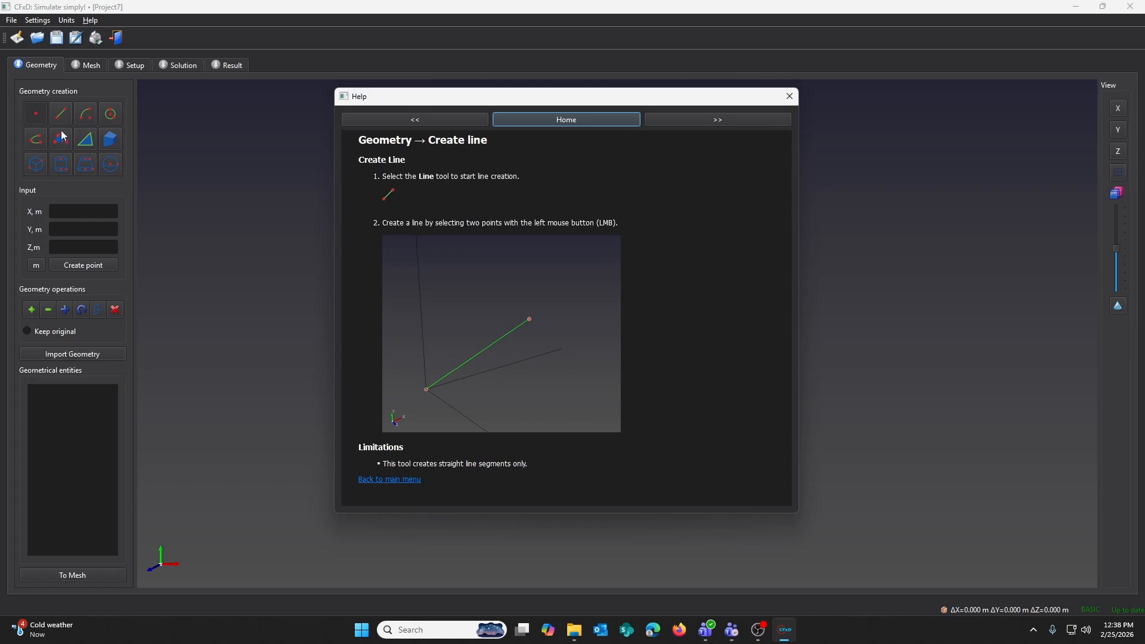
key("Escape")
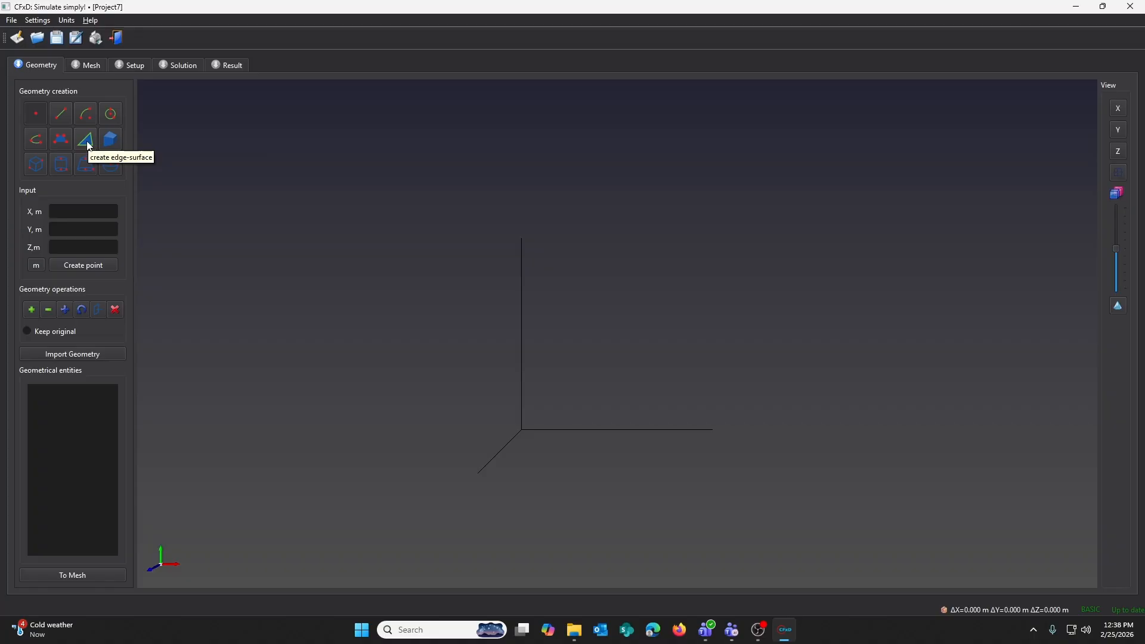
key("F1")
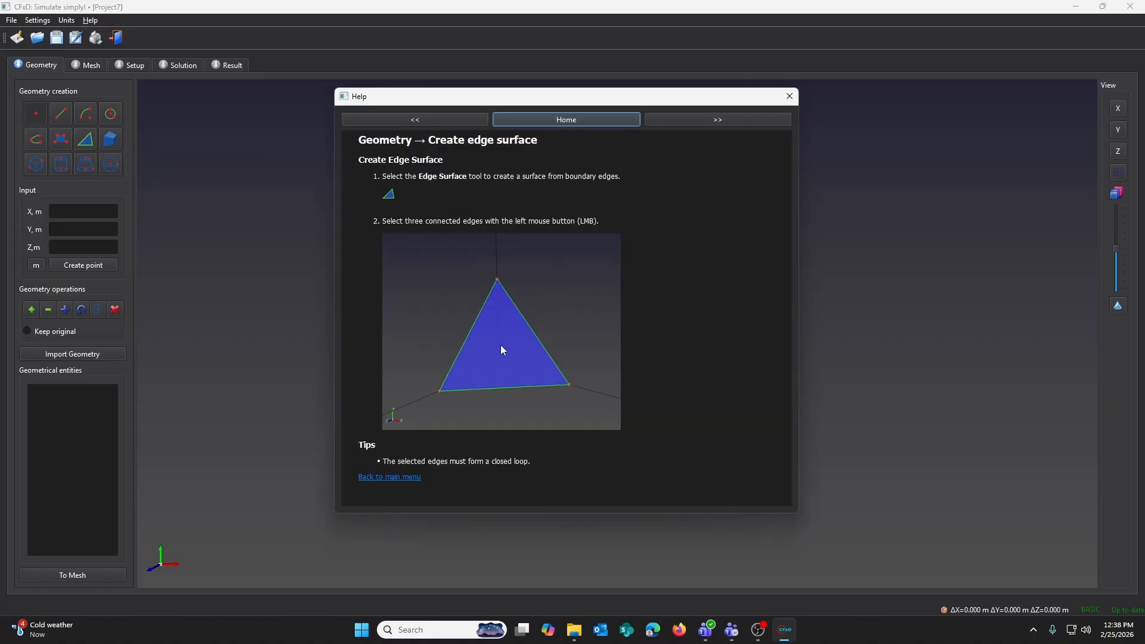
- View the program's About information and reopen the File menu
left_click(90, 19)
left_click(111, 60)
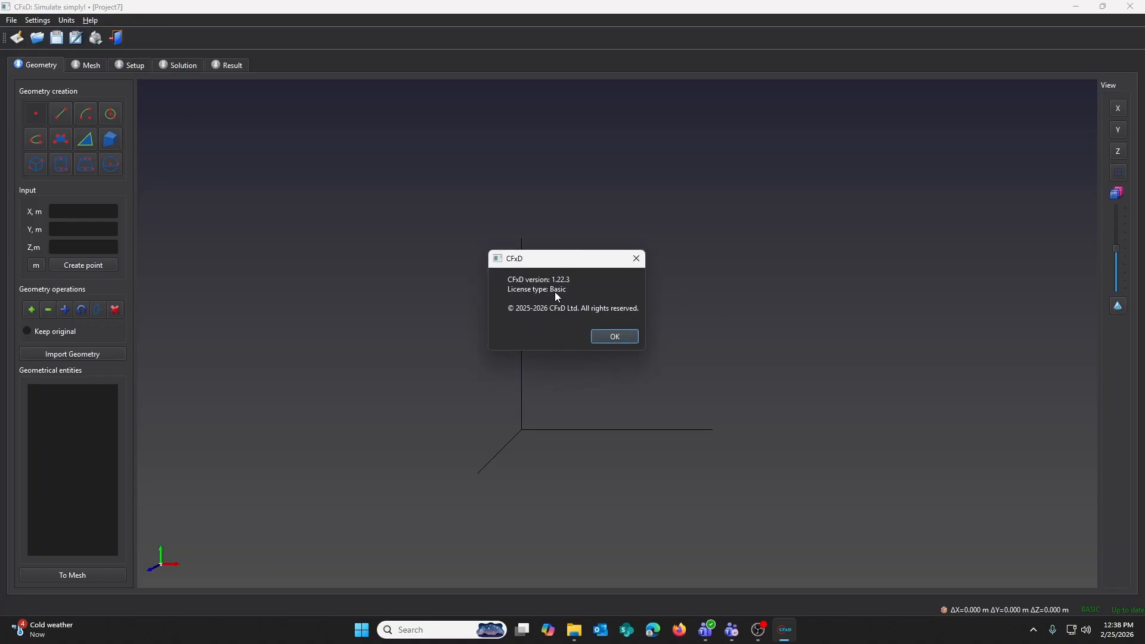
left_click(636, 258)
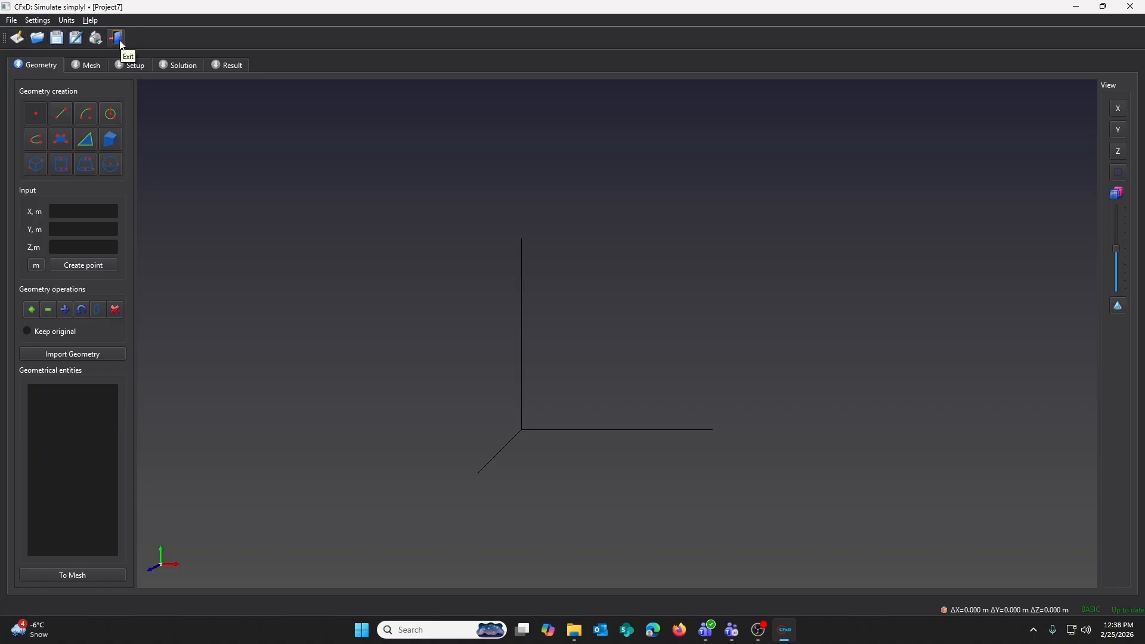
left_click(12, 21)
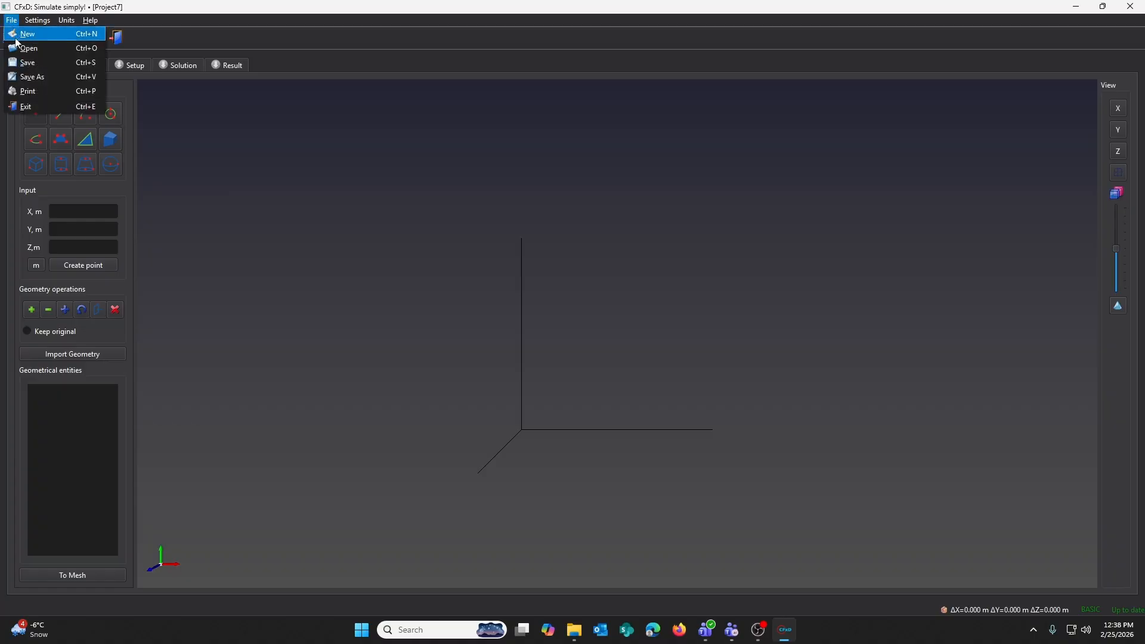
left_click(12, 21)
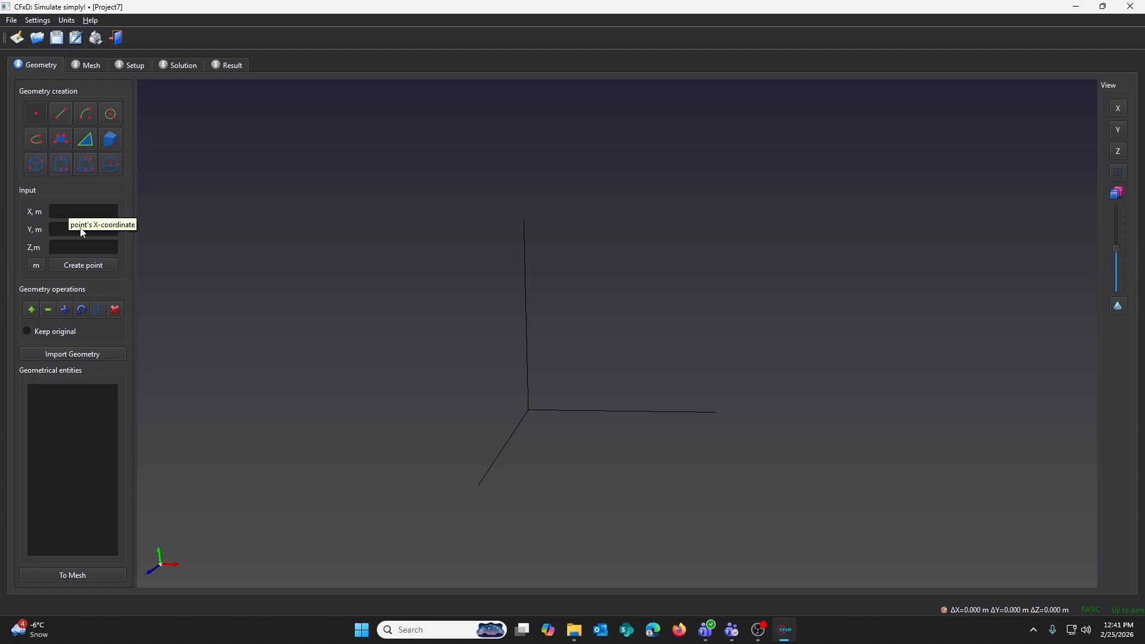
- Create points at the origin and at X = 10 m
left_click(76, 211)
left_click(85, 264)
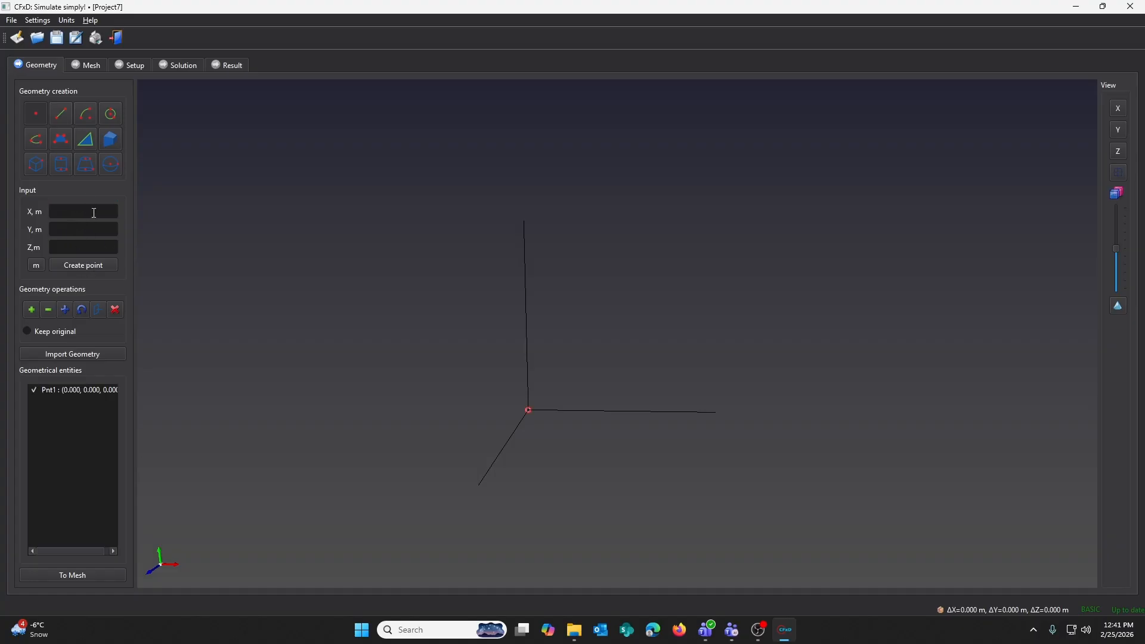
left_click(77, 392)
middle_click_drag(570, 369, 526, 398)
left_click(1116, 131)
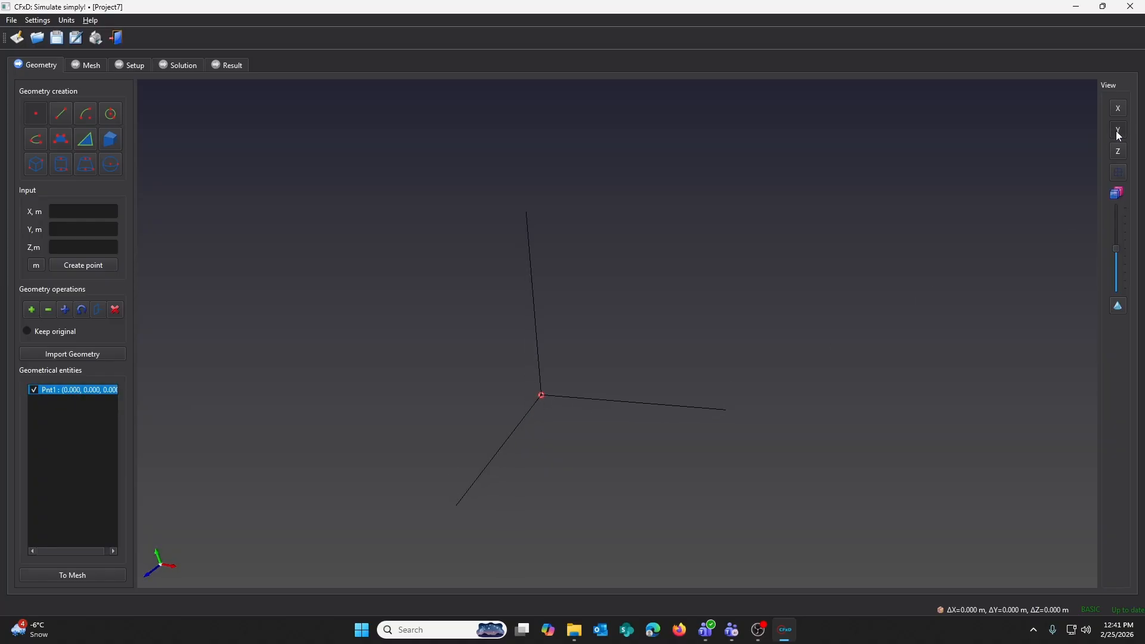
left_click(1118, 153)
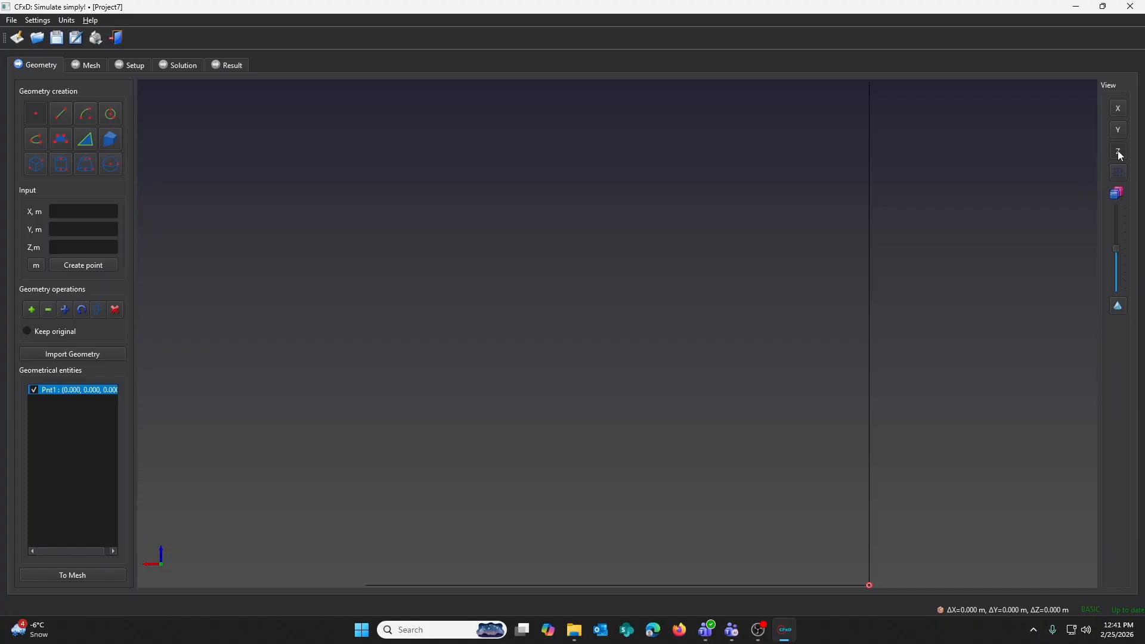
left_click(88, 215)
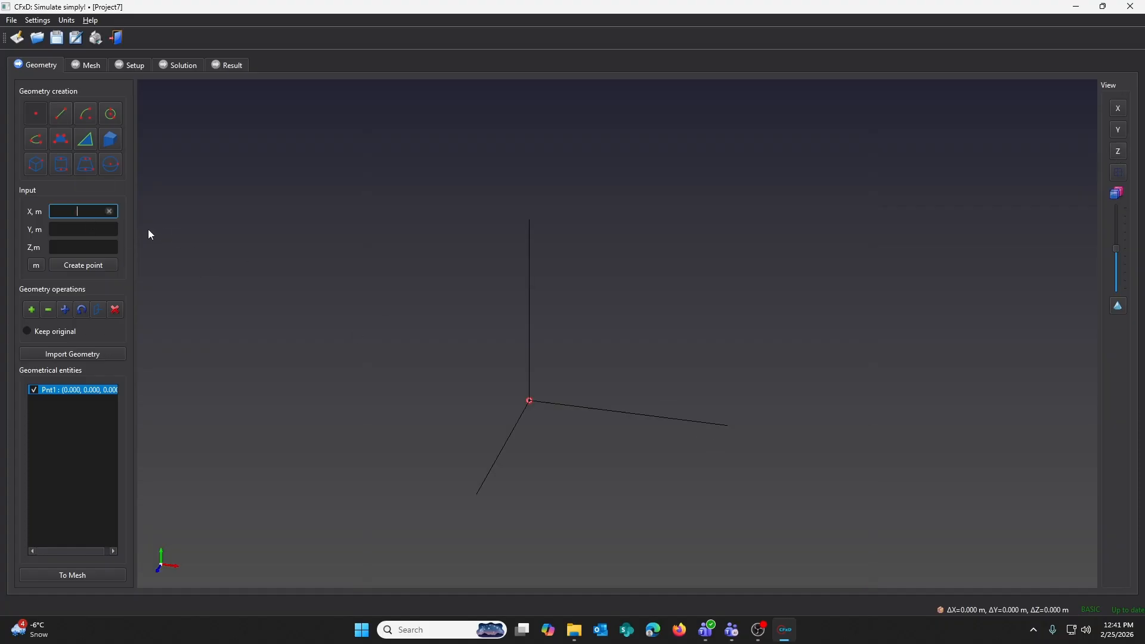
left_click(96, 264)
- Create a third point at Y = 0.5 m
left_click(94, 231)
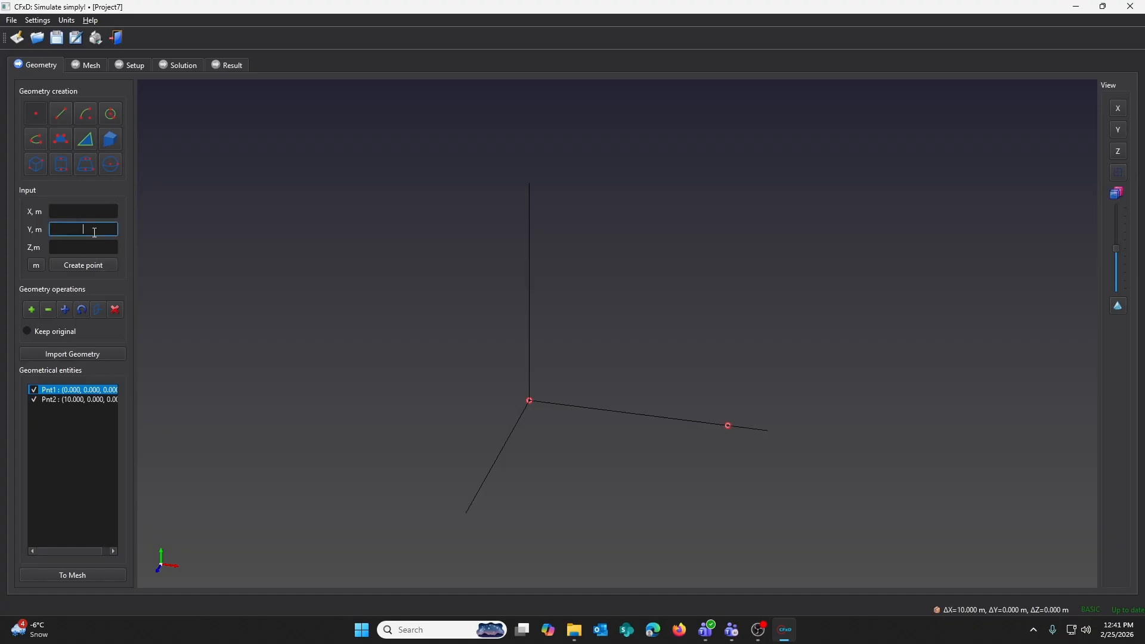
type("0.5")
left_click(102, 264)
- Create a cylinder centred at the origin point, with radius to the Y point and height to the X = 10 m point
left_click(66, 156)
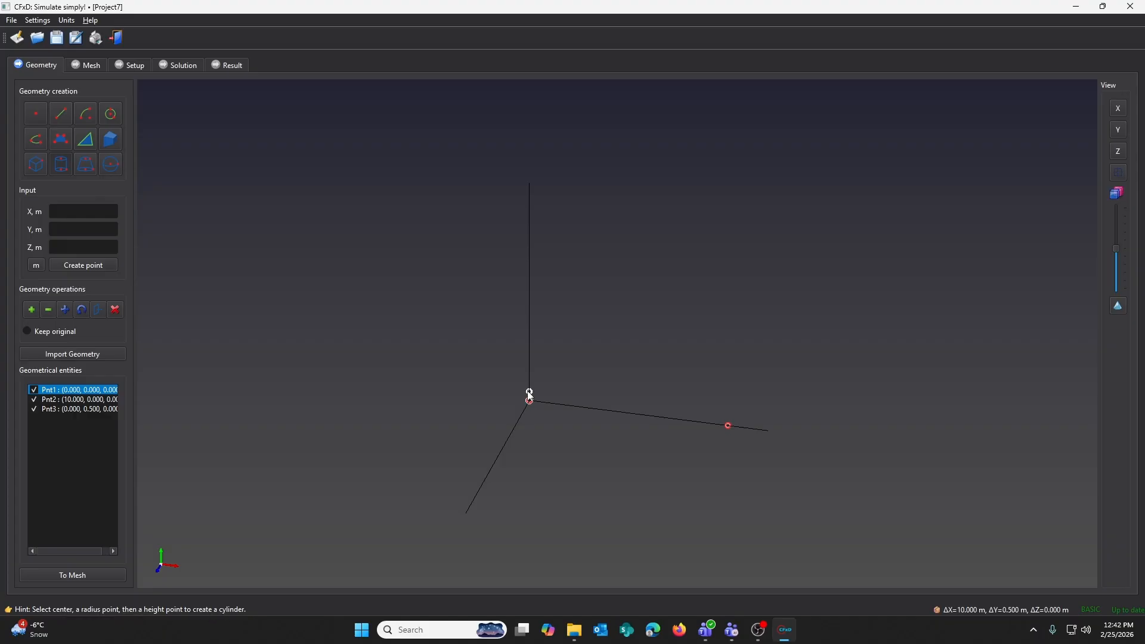
left_click(728, 424)
middle_click_drag(620, 374, 636, 355)
scroll(635, 385, "up", 3)
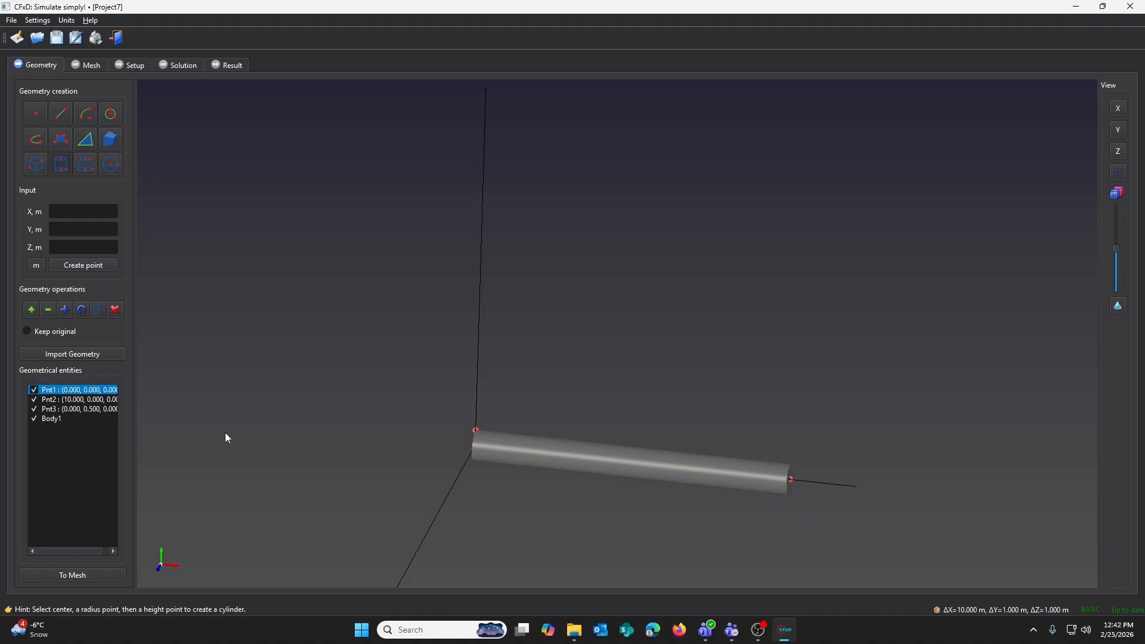
- Toggle the body's visibility, adjust transparency, and switch the wireframe display on and off
left_click(34, 418)
left_click(34, 418)
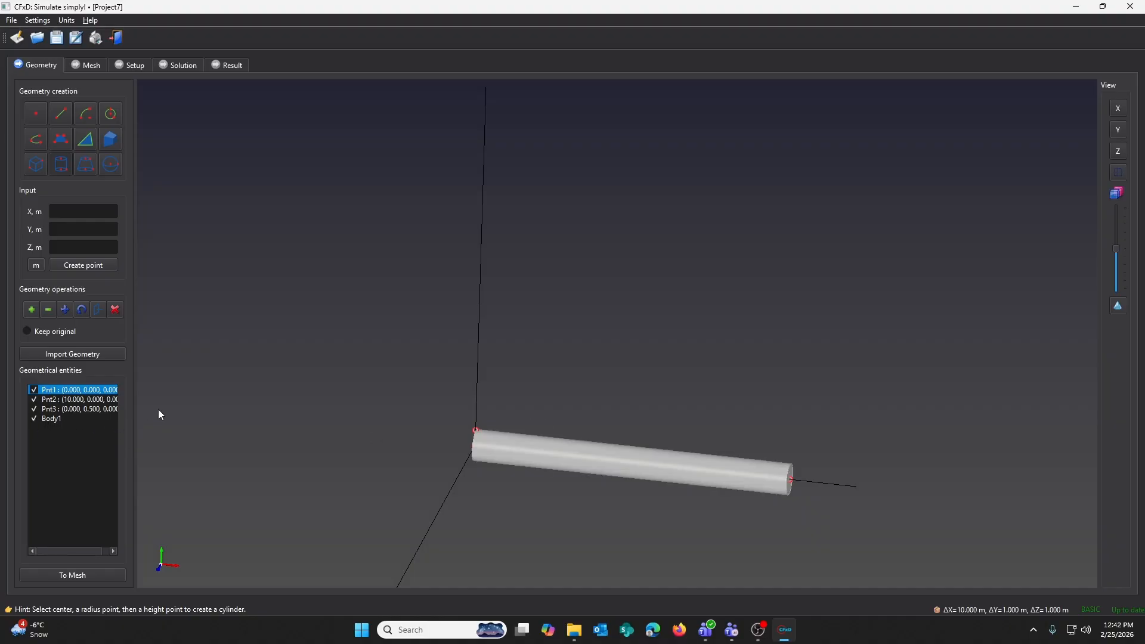
mouse_move(1116, 248)
left_mouse_down()
mouse_move(1120, 277)
mouse_move(1119, 240)
left_mouse_up()
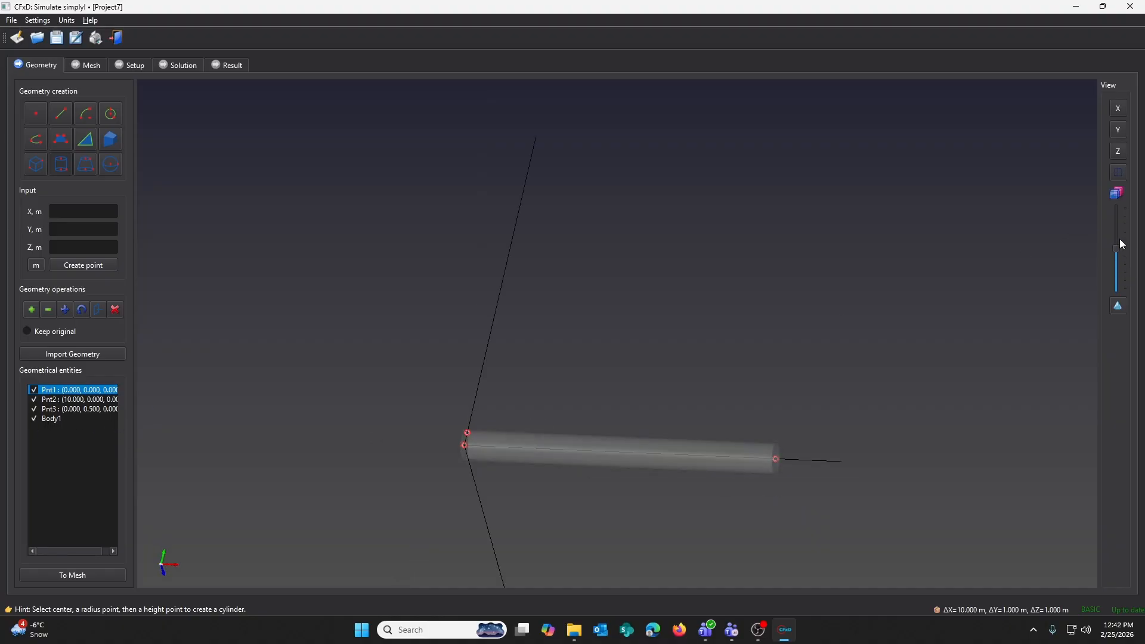
left_click(1119, 305)
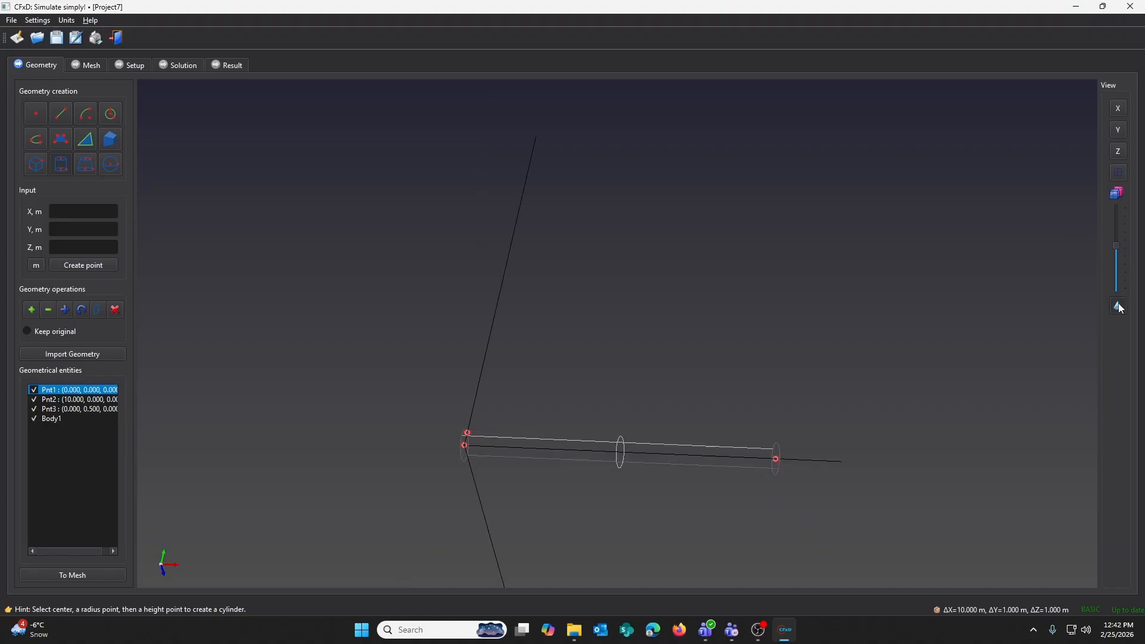
left_click(1118, 306)
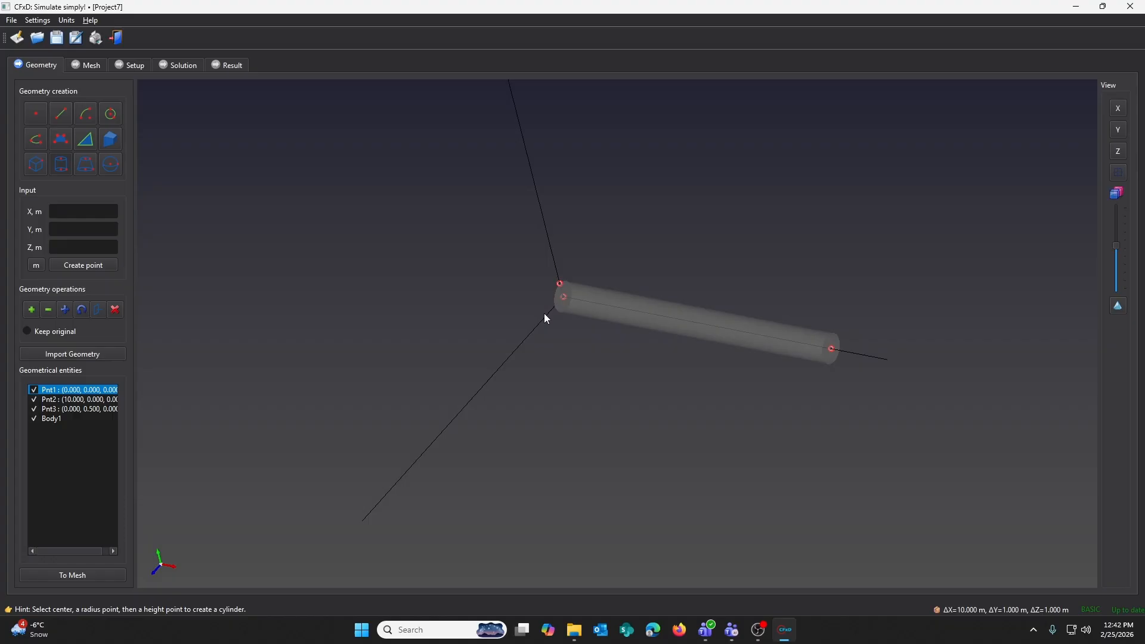
- Name the cylinder's end face at the origin inlet
mouse_move(544, 313)
middle_mouse_down()
mouse_move(718, 254)
mouse_move(679, 263)
mouse_move(704, 281)
mouse_move(601, 307)
mouse_move(721, 255)
mouse_move(588, 256)
mouse_move(881, 251)
mouse_move(608, 256)
mouse_move(869, 276)
mouse_move(672, 276)
middle_mouse_up()
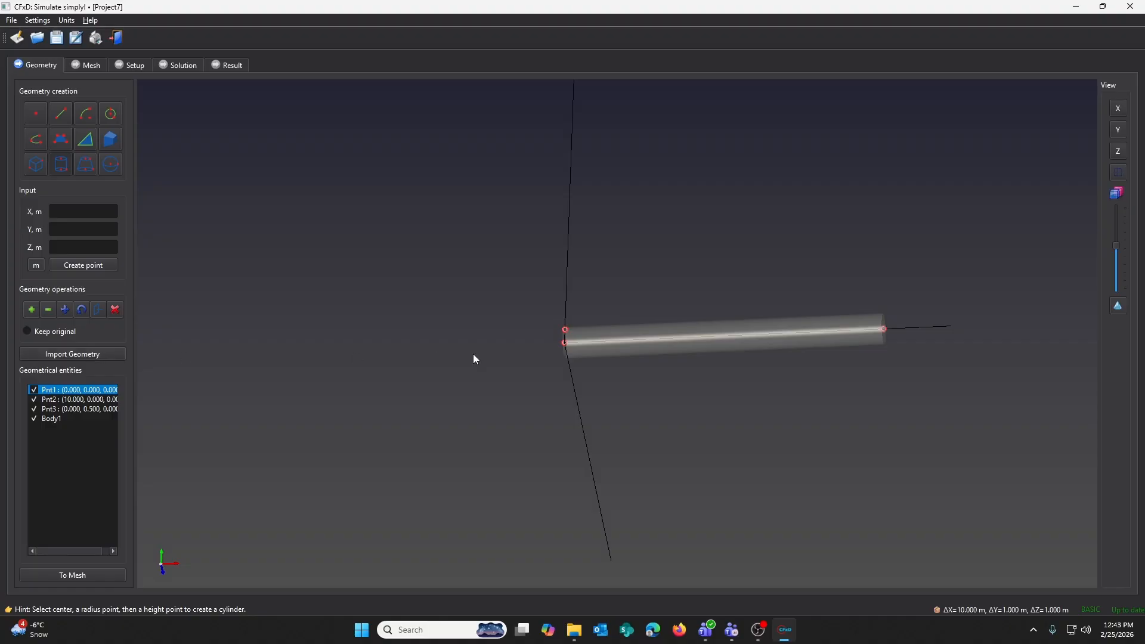
left_click_drag(499, 335, 570, 366)
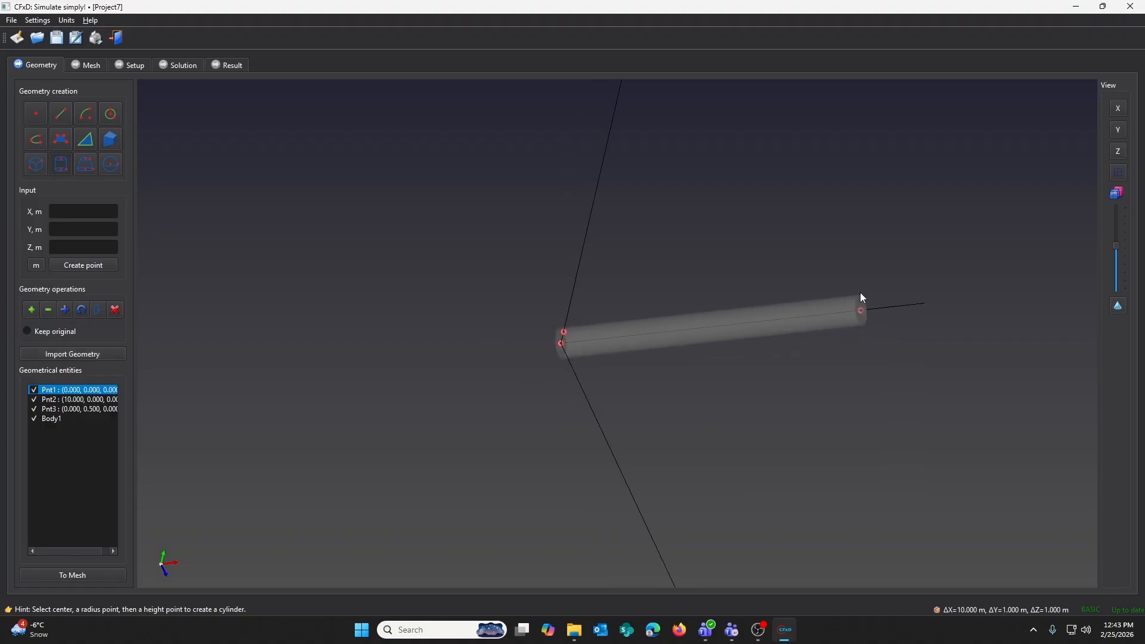
left_click_drag(737, 321, 658, 309)
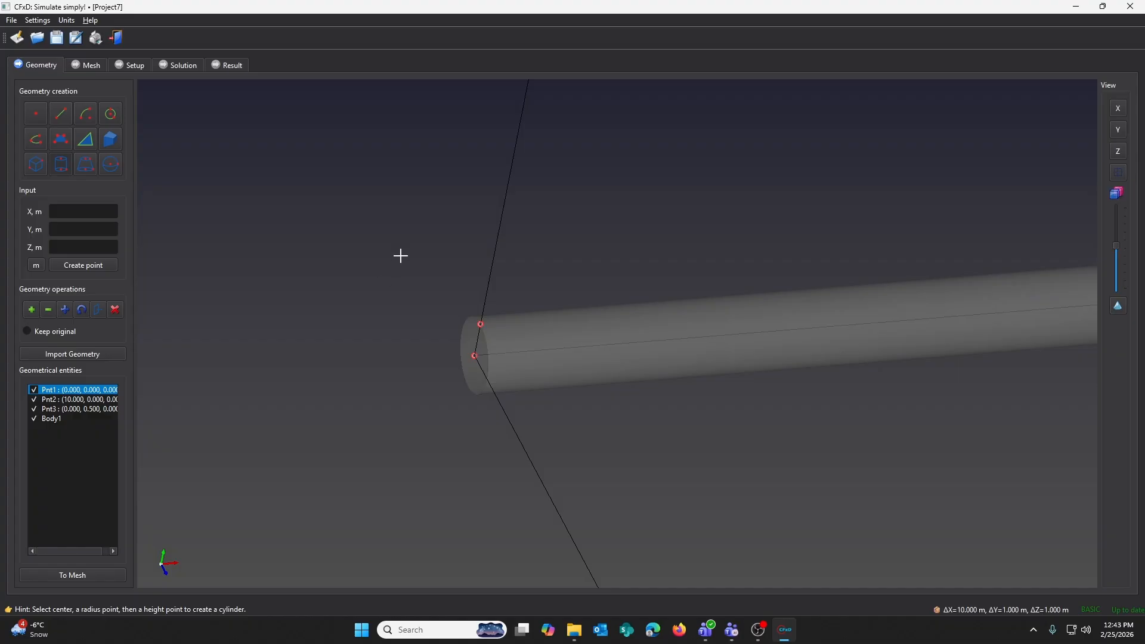
left_click(471, 343)
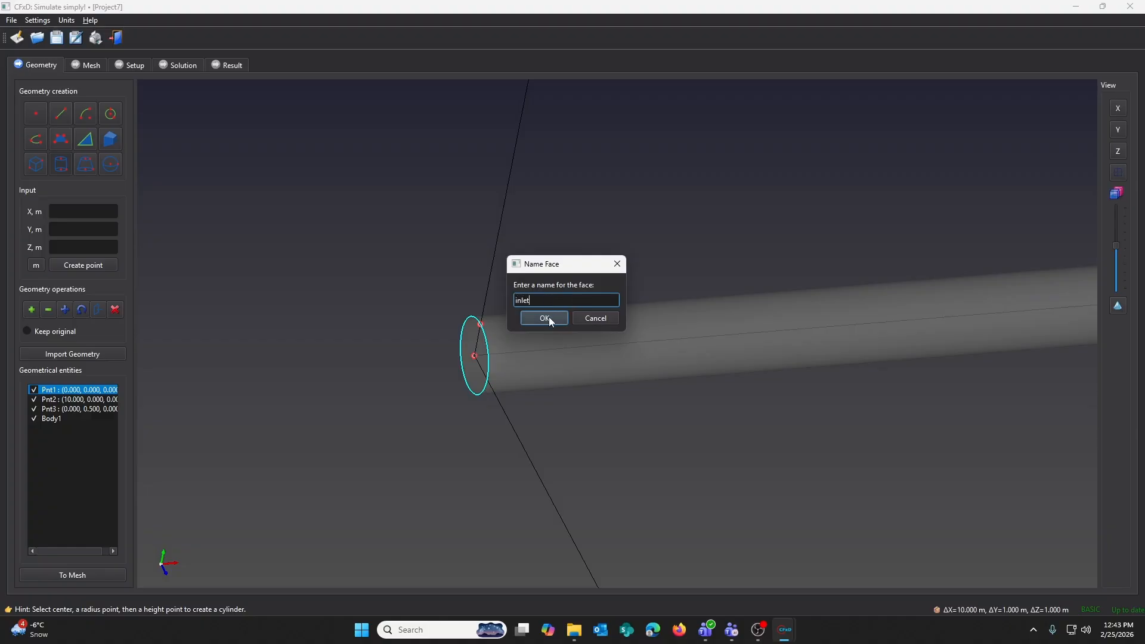
left_click(544, 318)
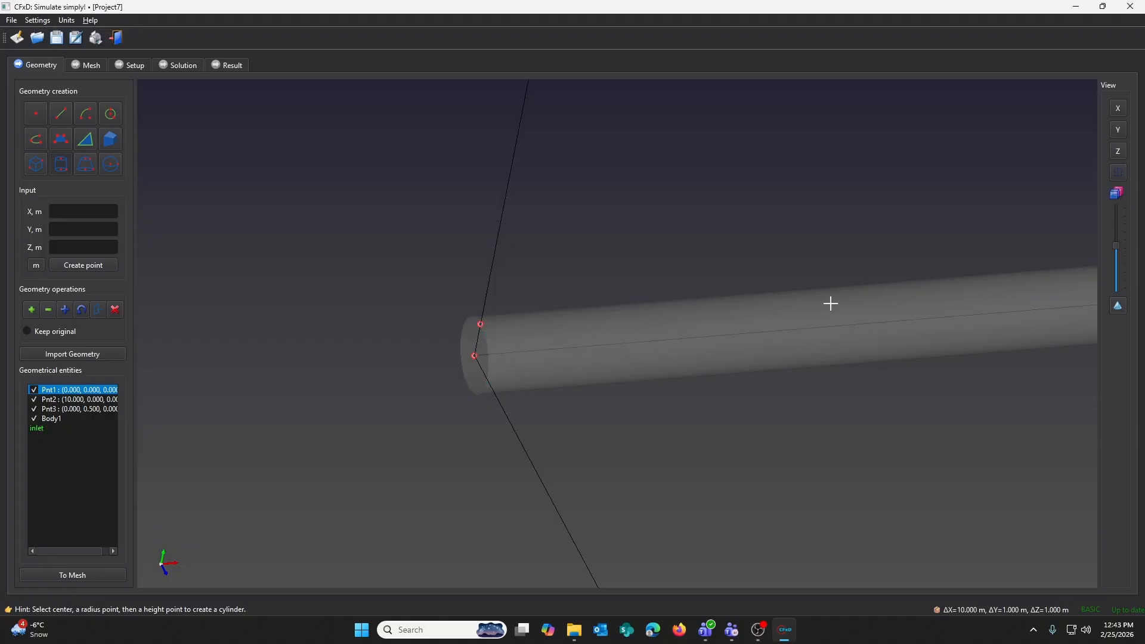
- Name the cylinder's opposite end face outlet
scroll(758, 272, "down", 5)
middle_click_drag(768, 269, 669, 291)
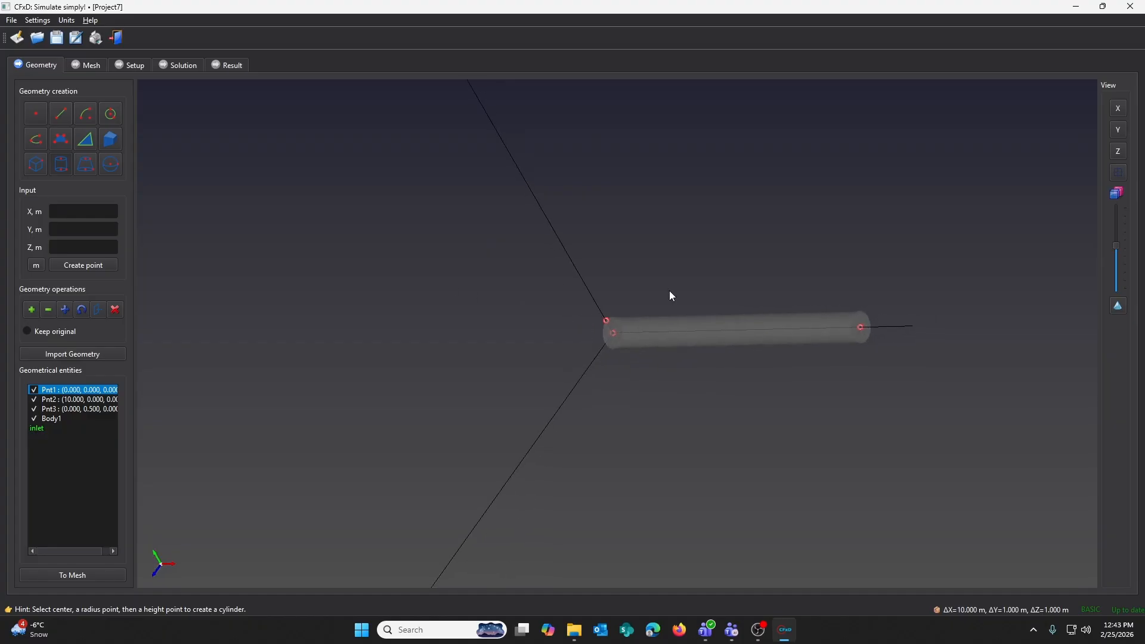
left_click(862, 314)
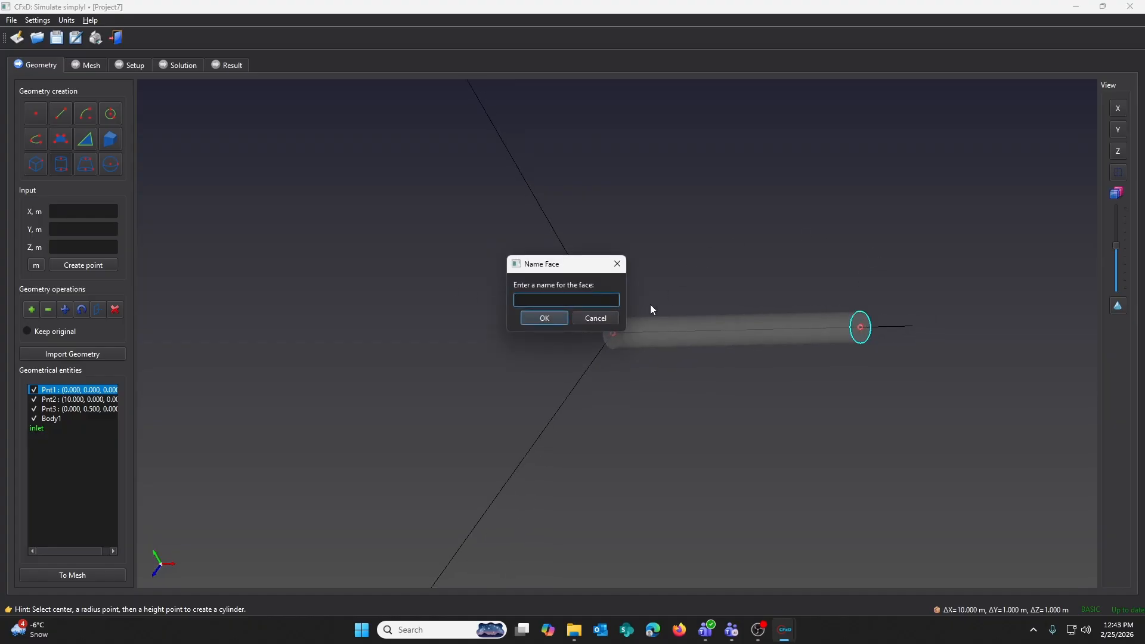
type("outlet")
left_click(542, 319)
middle_click_drag(542, 327, 660, 334)
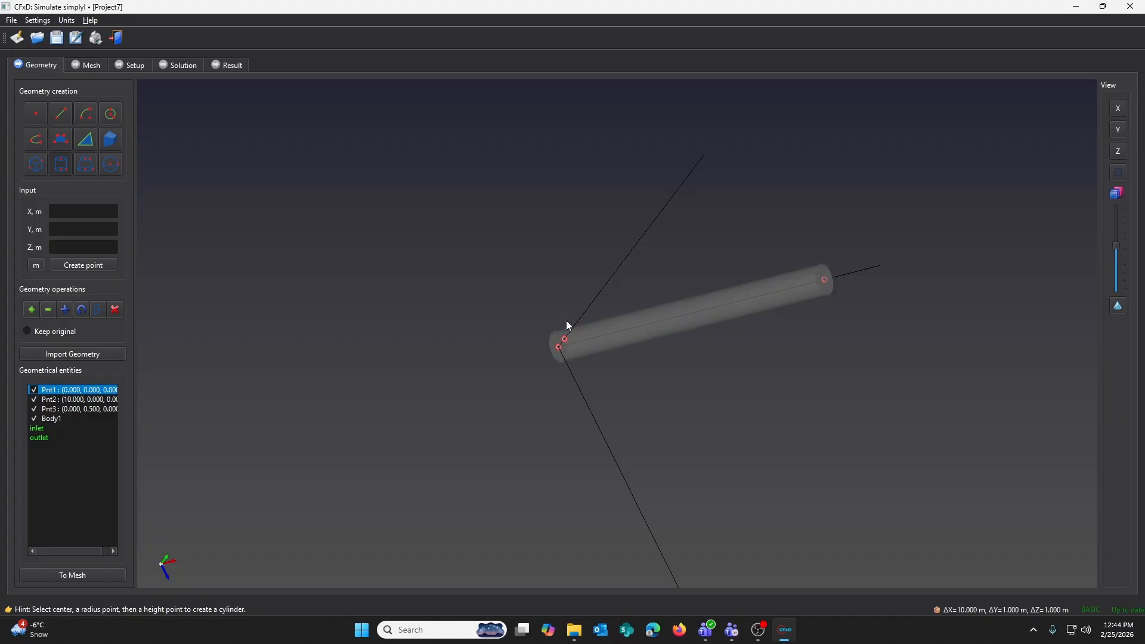
- Name the cylinder's curved side face wall
middle_click_drag(568, 316, 695, 263)
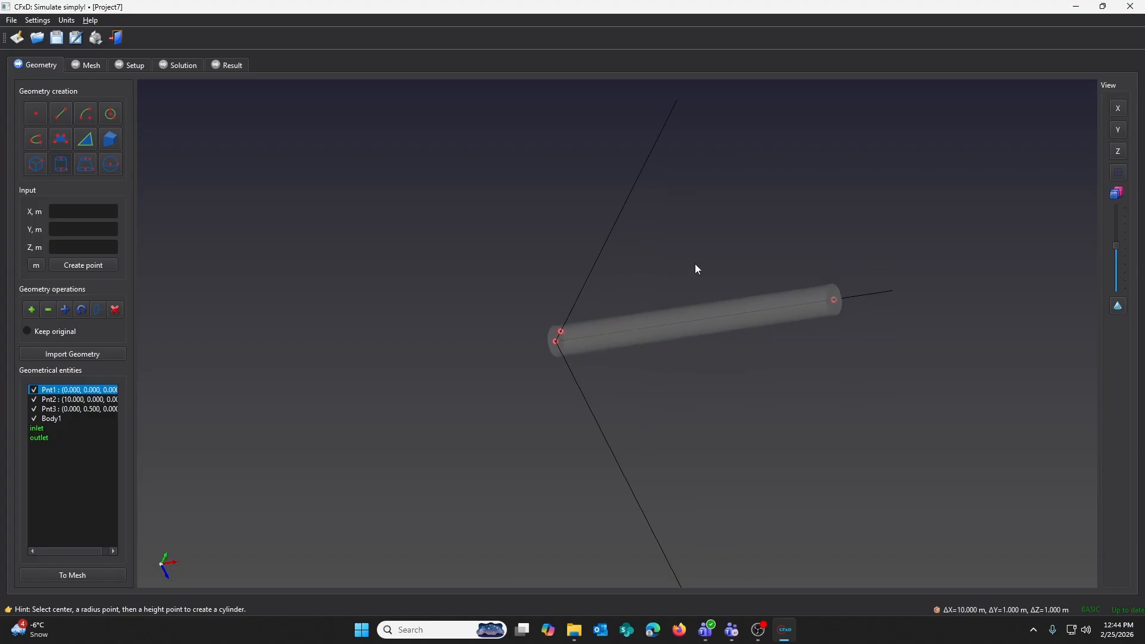
left_click(689, 319)
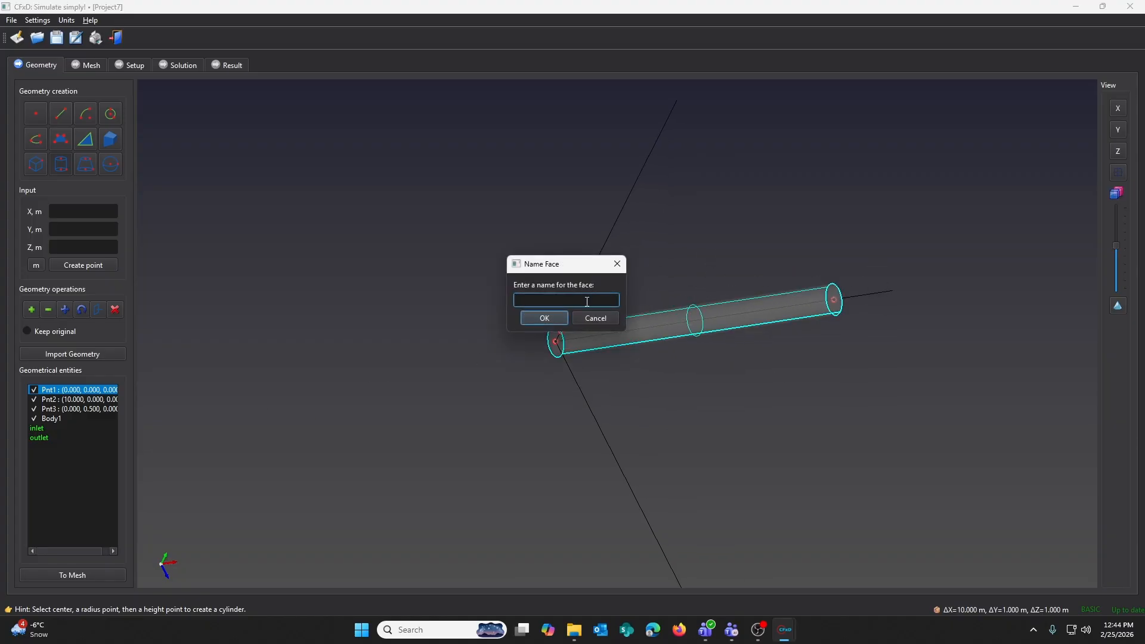
type("wall")
left_click(544, 319)
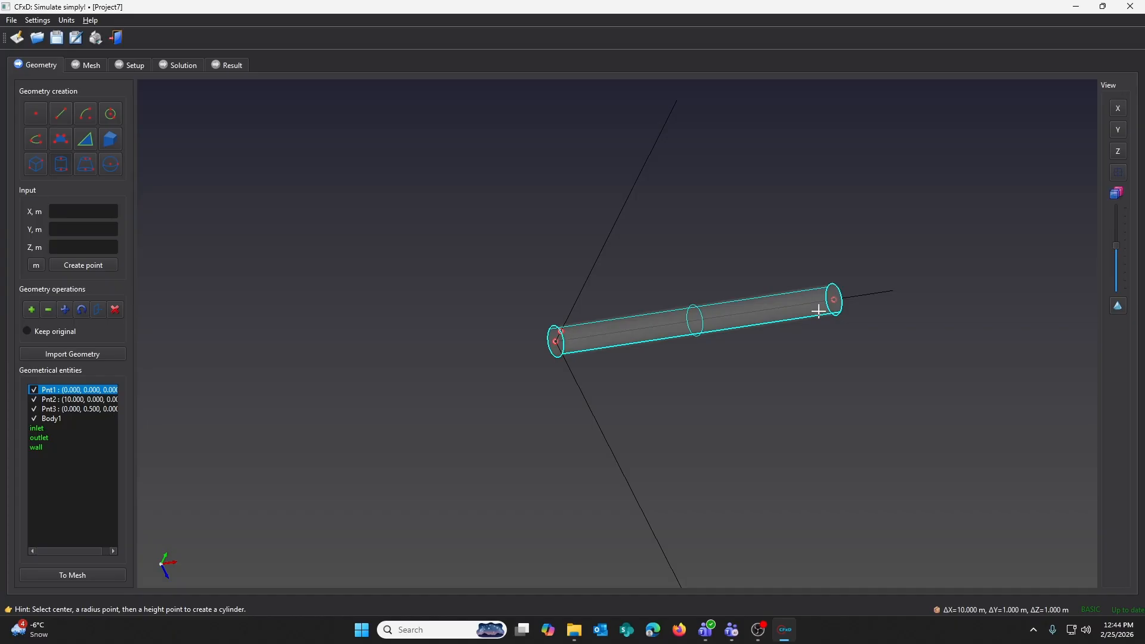
- Send the geometry to meshing and generate the mesh with refinement level 0
left_click(93, 575)
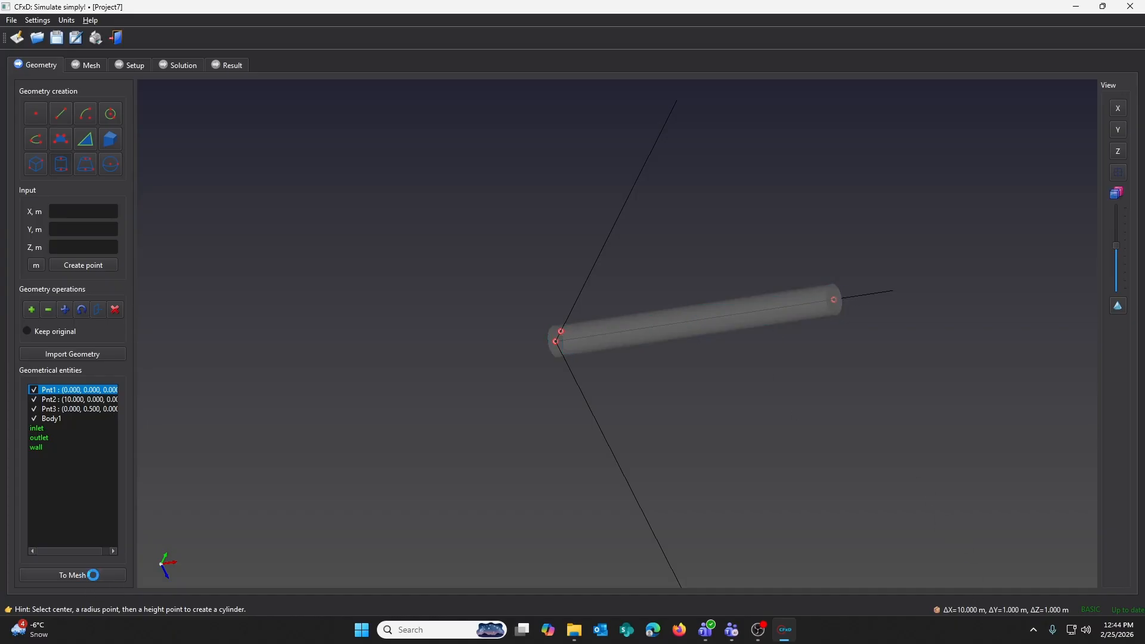
left_click_drag(391, 239, 545, 307)
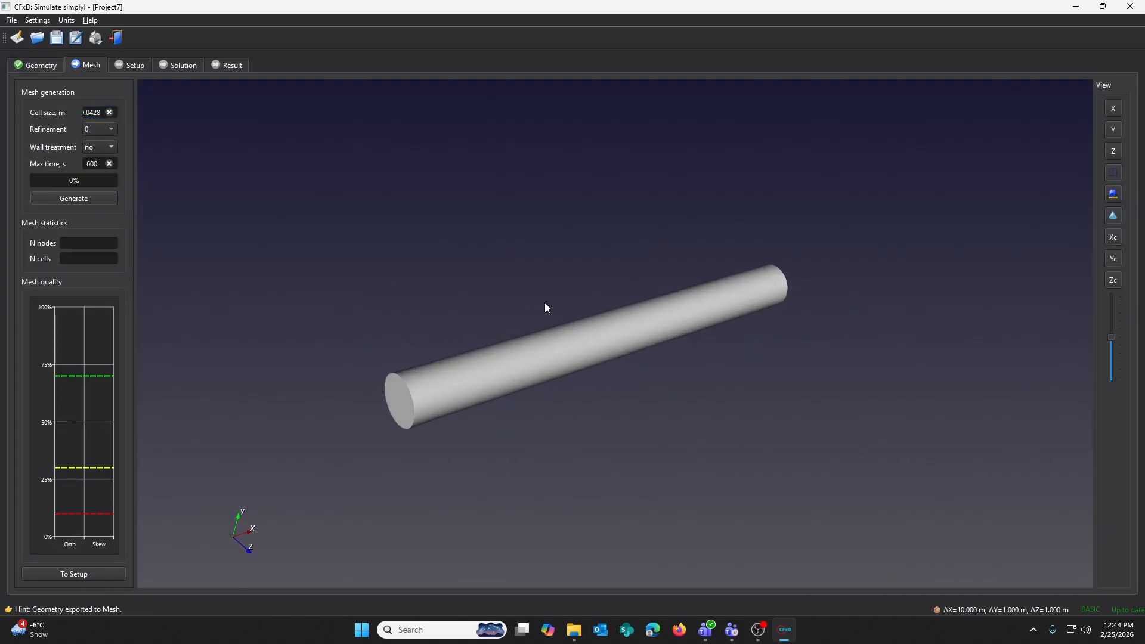
left_click(102, 130)
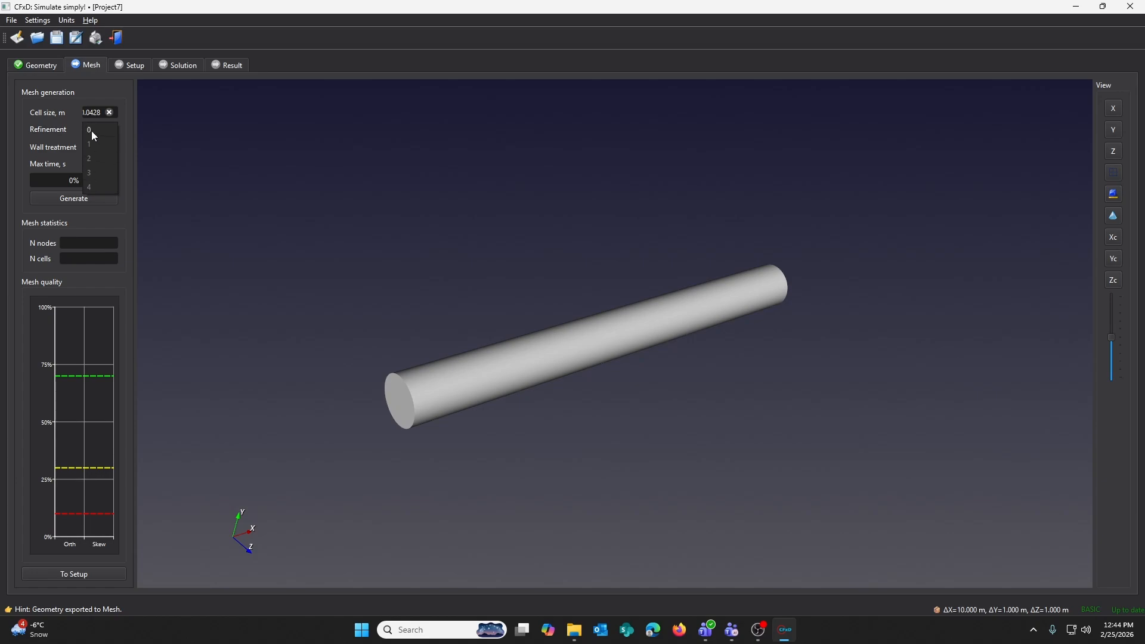
left_click(92, 130)
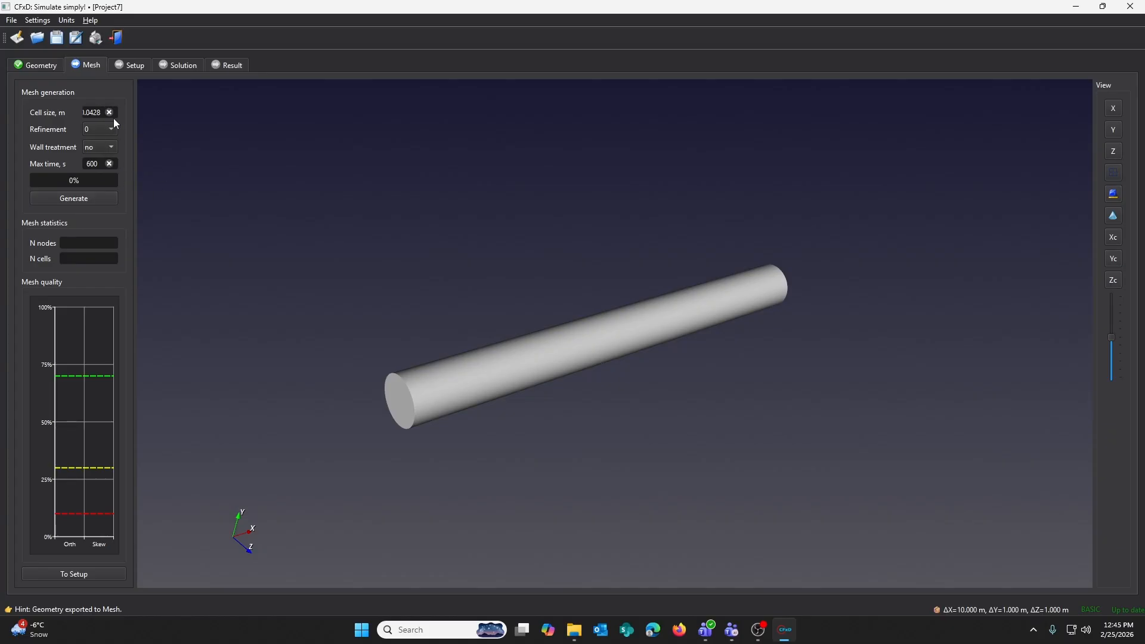
left_click(95, 198)
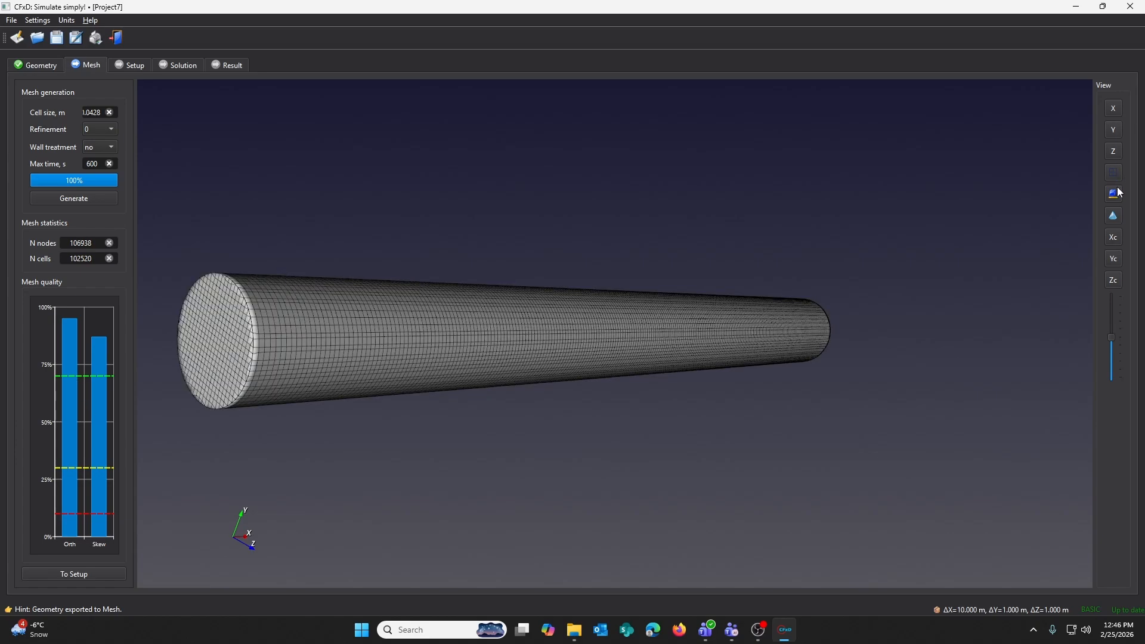
- Inspect the generated mesh from different views and zoom levels
left_click(1117, 189)
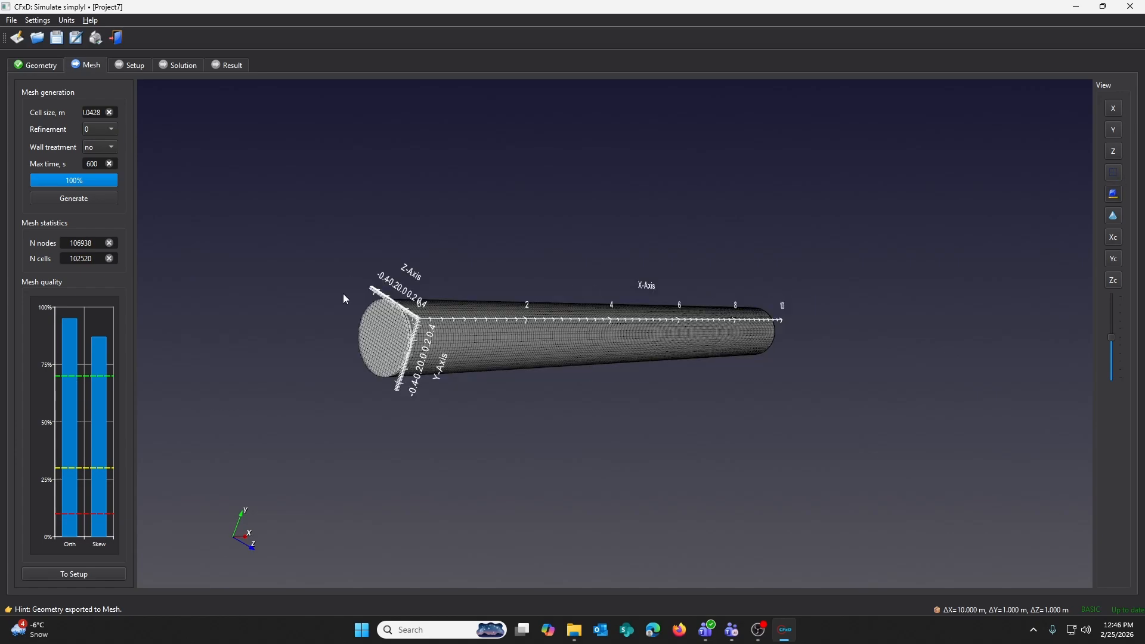
left_click_drag(414, 278, 654, 281)
left_click_drag(654, 282, 588, 331)
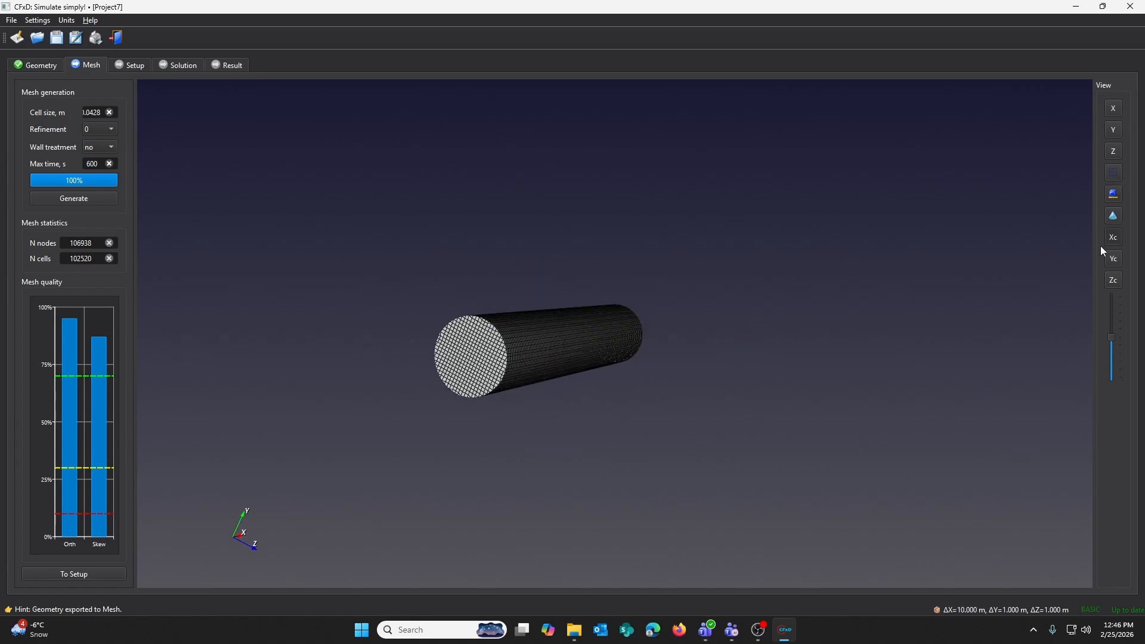
left_click(1113, 257)
left_click_drag(638, 293, 682, 309)
scroll(624, 296, "up", 5)
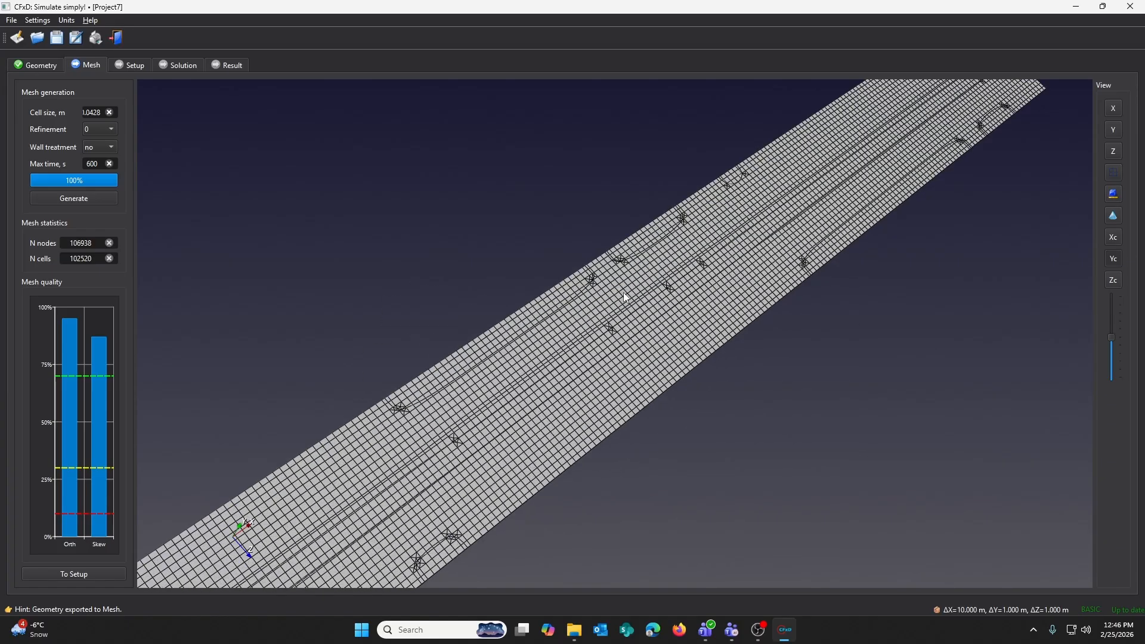
left_click_drag(625, 268, 613, 347)
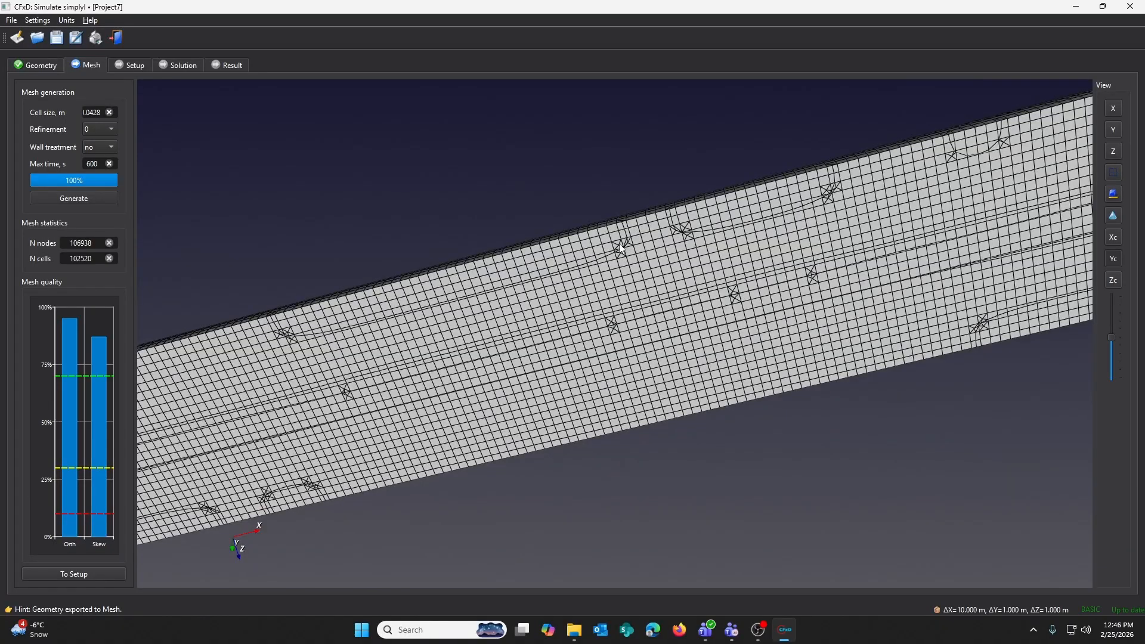
left_click_drag(620, 249, 767, 231)
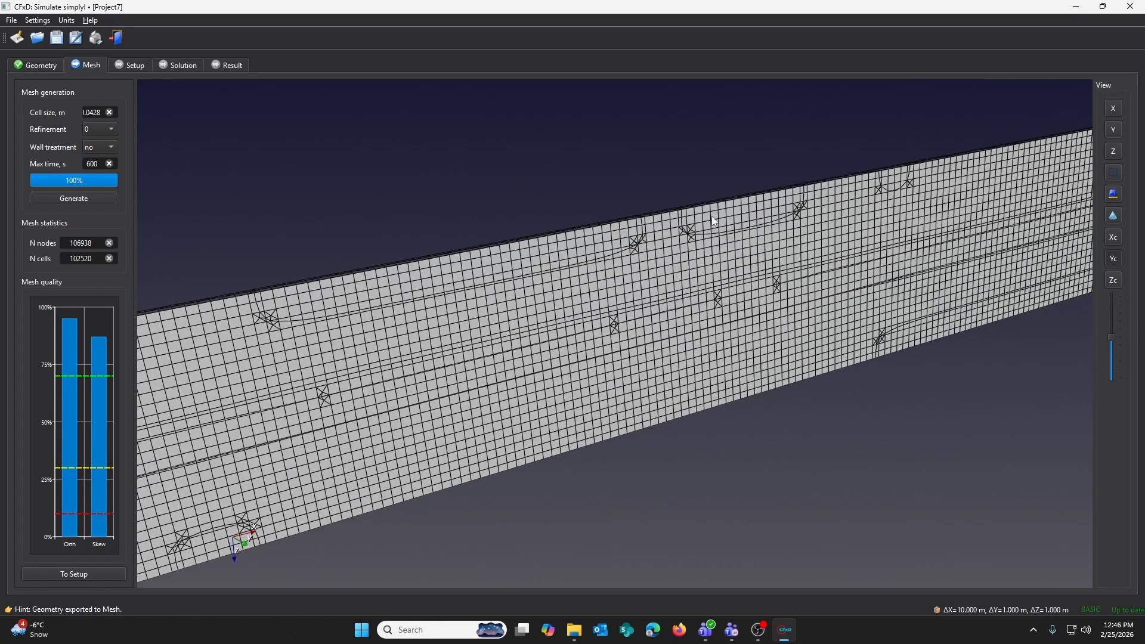
left_click_drag(1110, 338, 1113, 350)
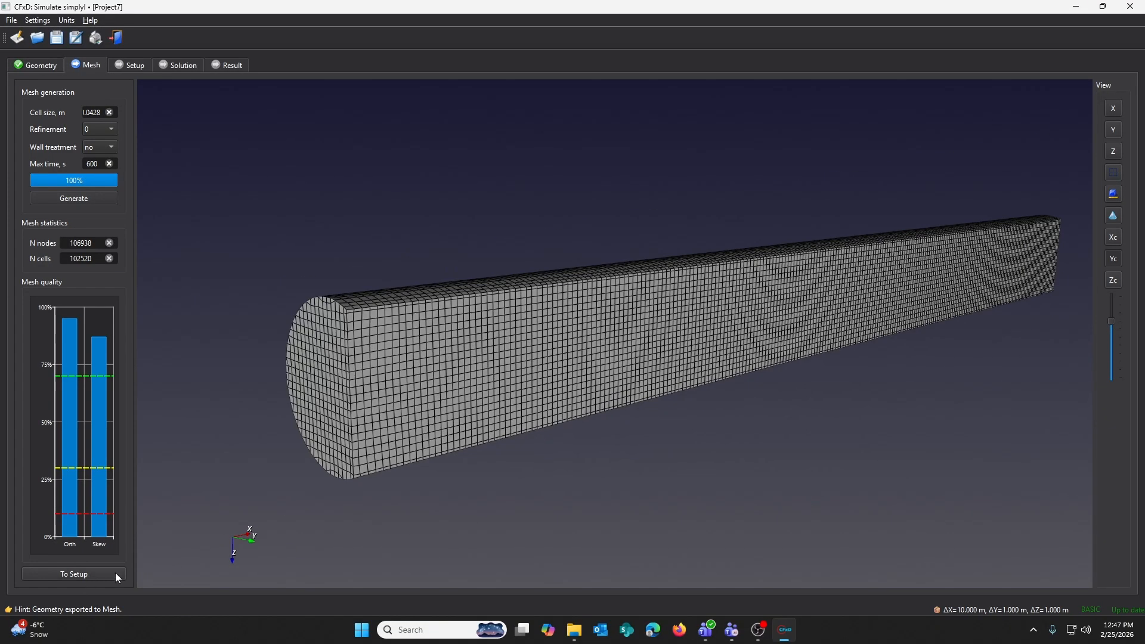
- Move to the simulation setup and review the flow type options and the Air material properties
left_click(116, 572)
left_click_drag(482, 242, 833, 343)
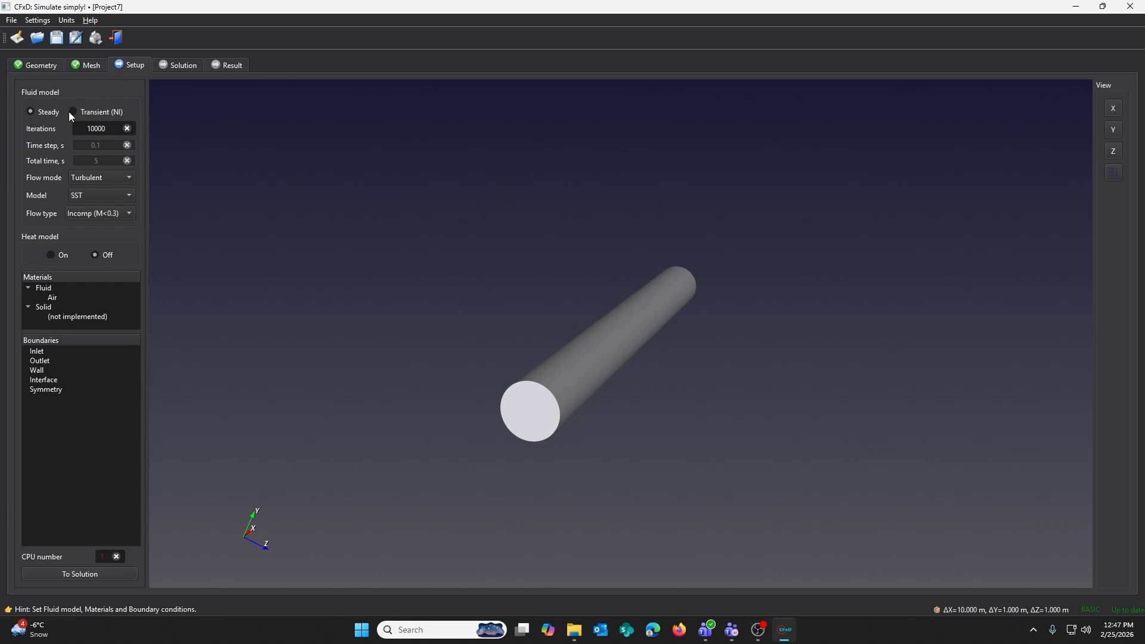
left_click(83, 195)
left_click(108, 214)
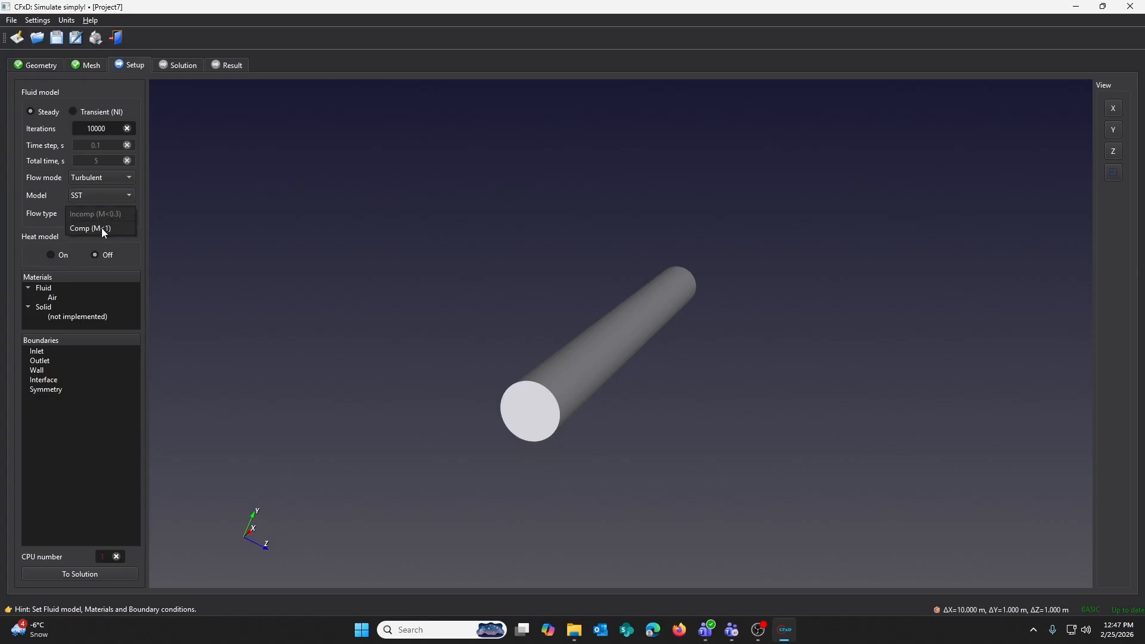
left_click(70, 254)
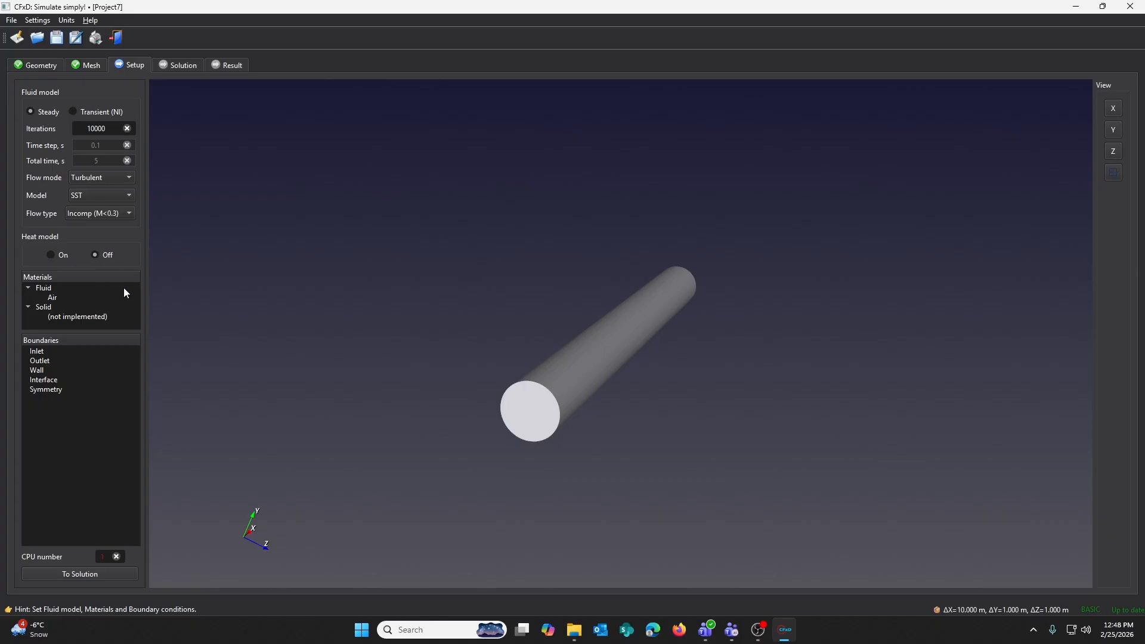
left_click_drag(456, 330, 471, 314)
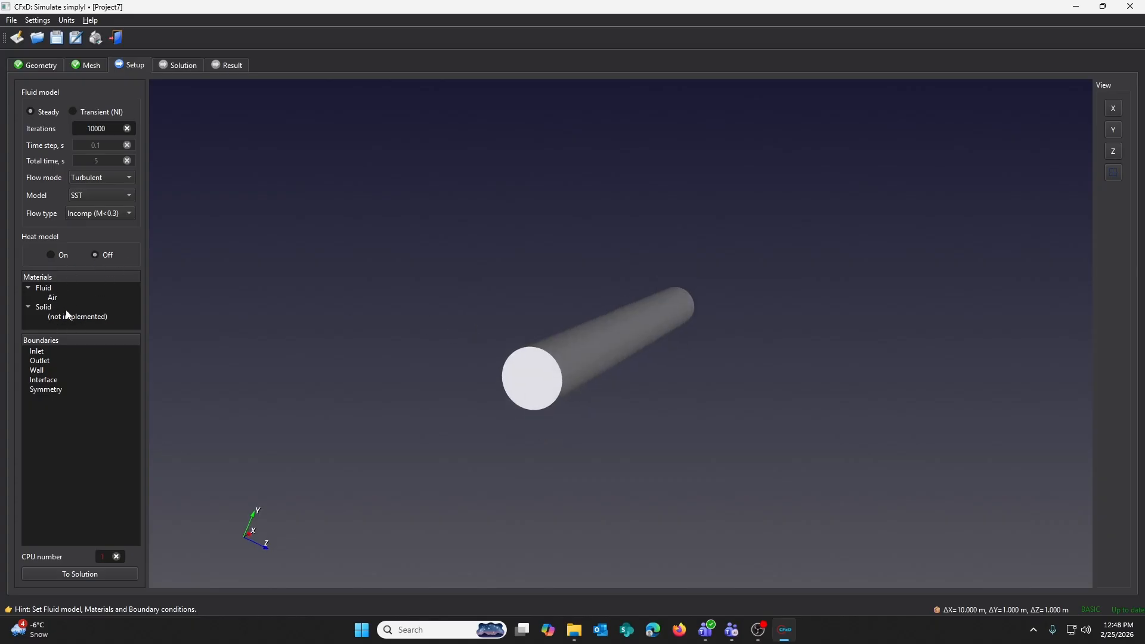
double_click(53, 297)
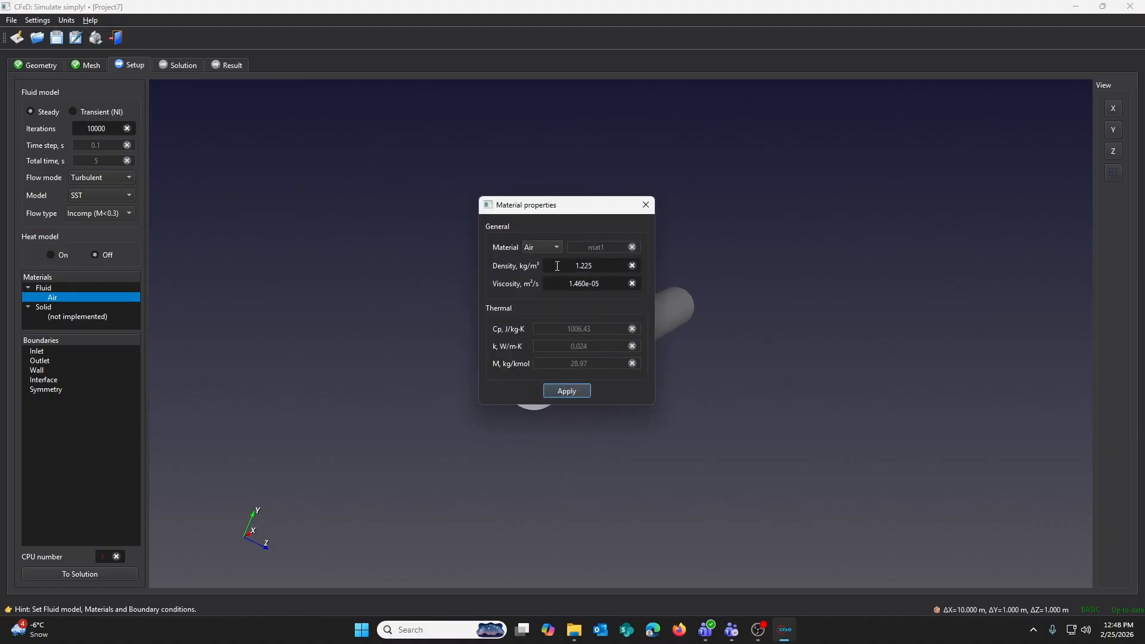
- Configure the inlet boundary on the inlet face with x-velocity 2 m/s and turbulence length scale 1 m
left_click(37, 351)
double_click(44, 353)
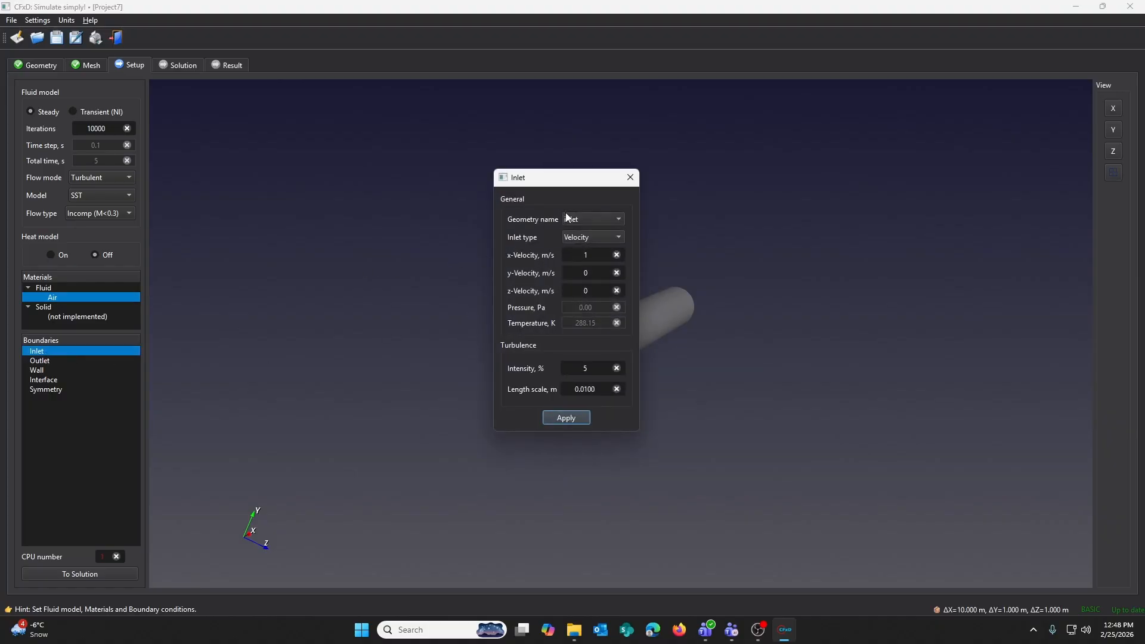
left_click_drag(568, 177, 454, 159)
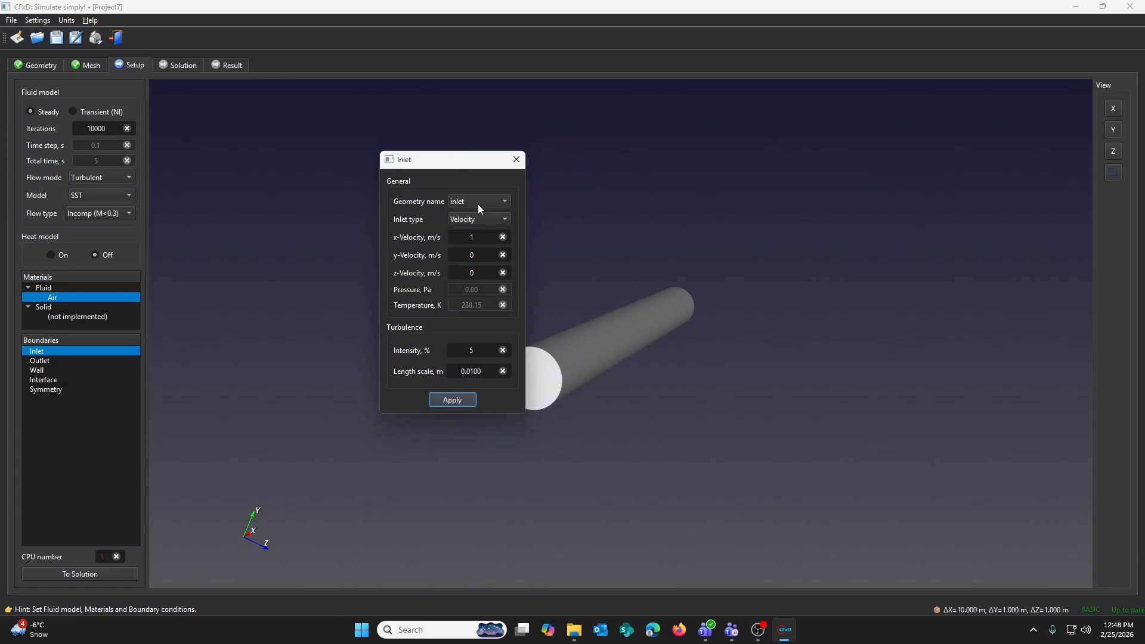
double_click(468, 237)
type("2")
double_click(452, 372)
type("1")
left_click(468, 400)
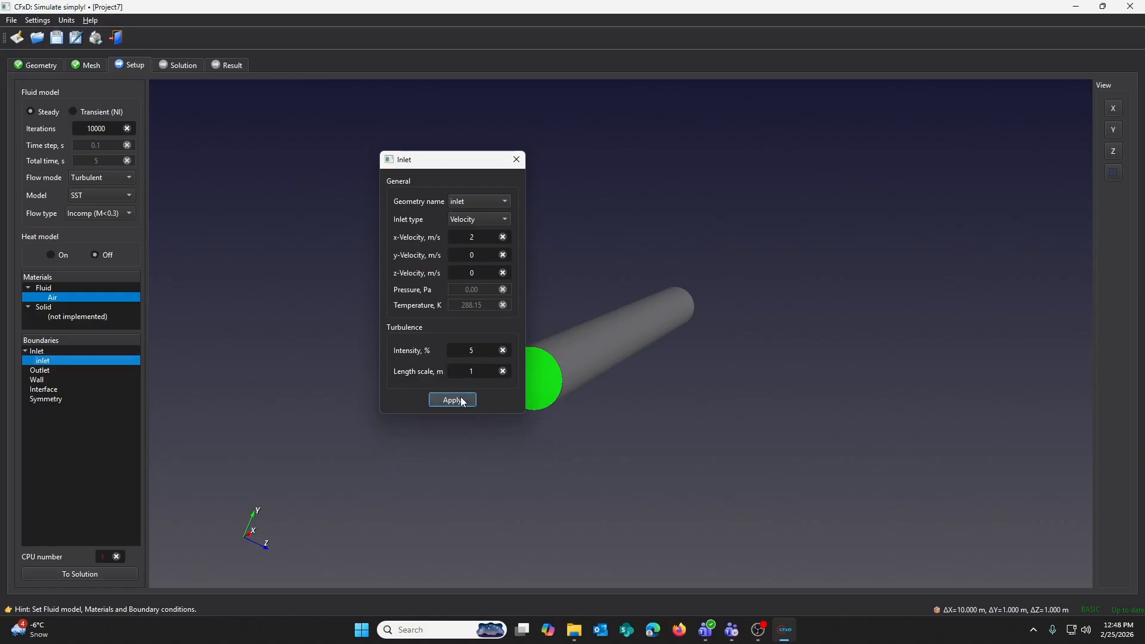
- Apply the outlet boundary to the outlet face as a pressure outlet at 0 Pa
left_click_drag(520, 392, 365, 330)
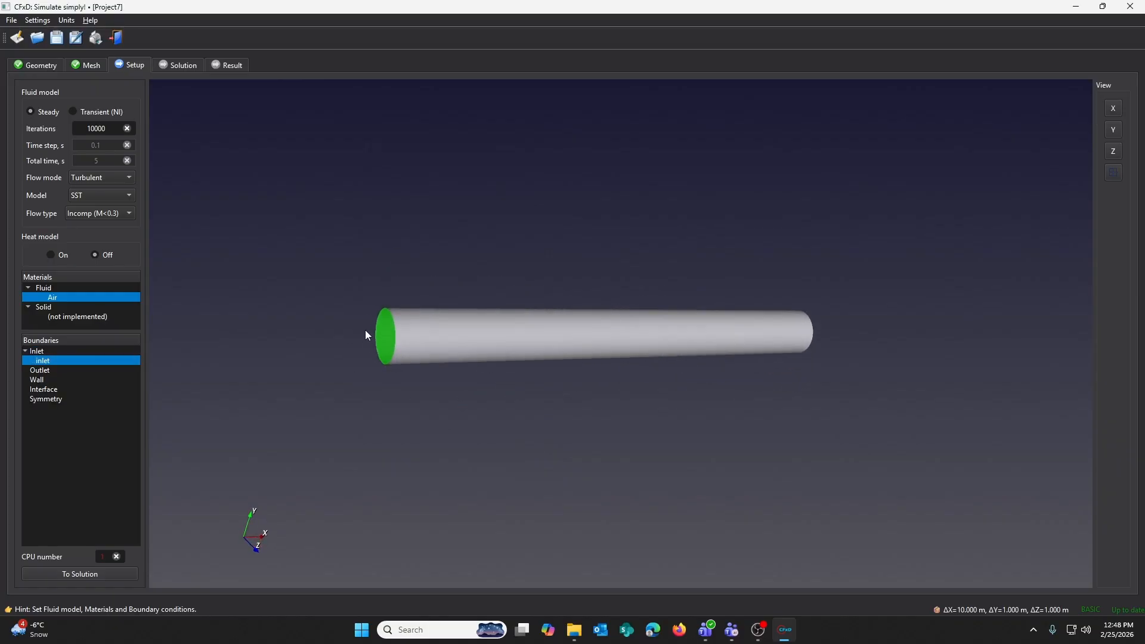
double_click(40, 370)
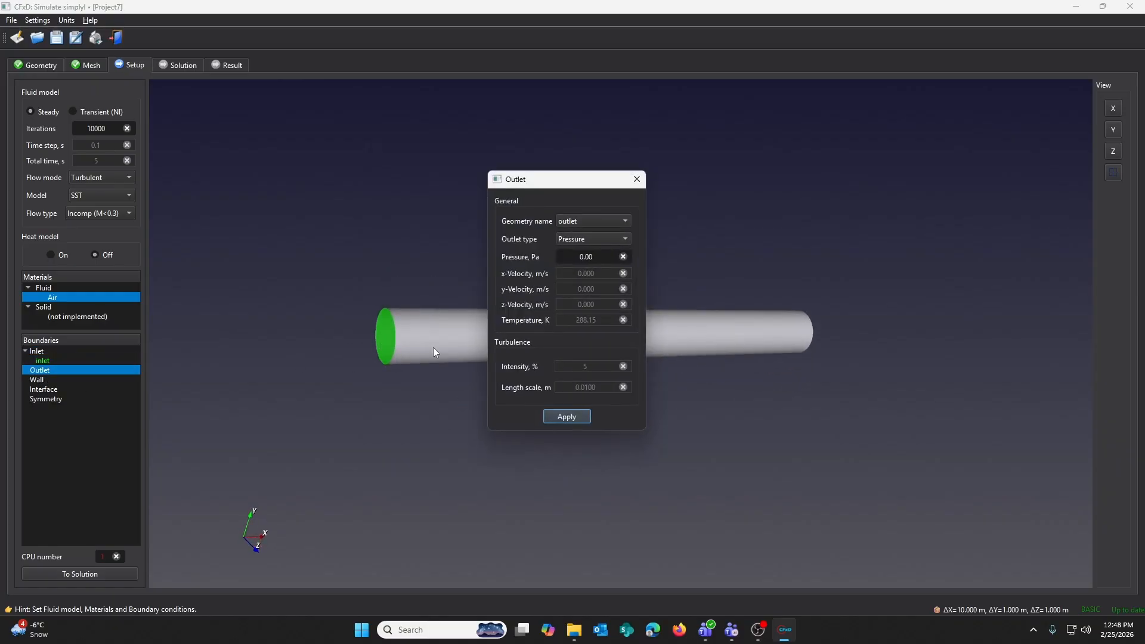
left_click(580, 418)
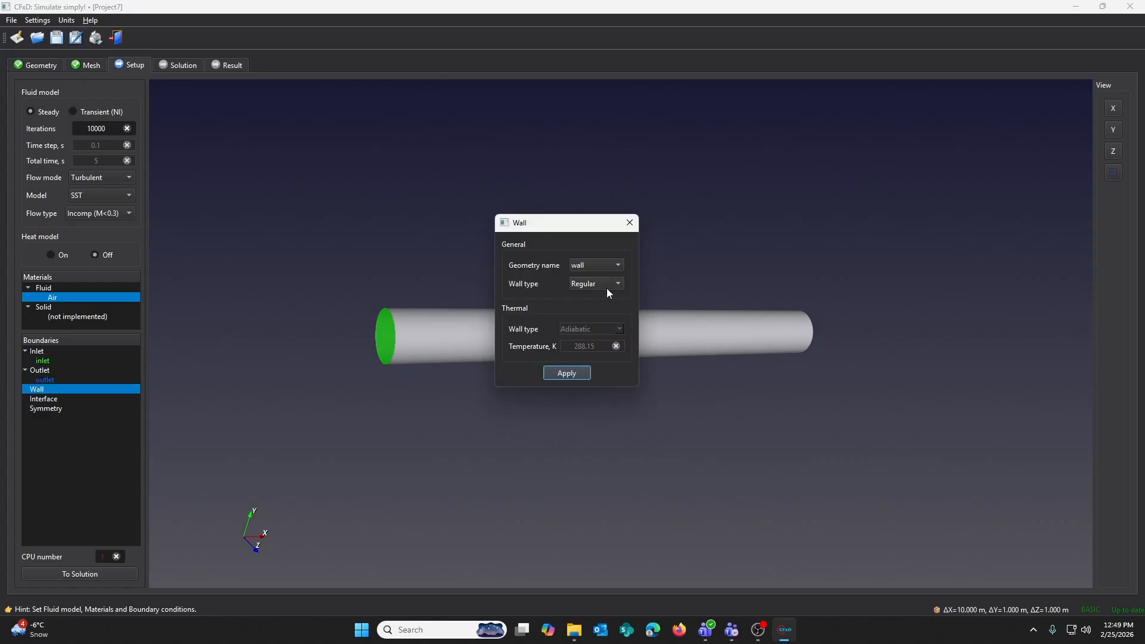
- Apply the wall boundary to the wall face, keeping the Regular wall type
left_click(617, 285)
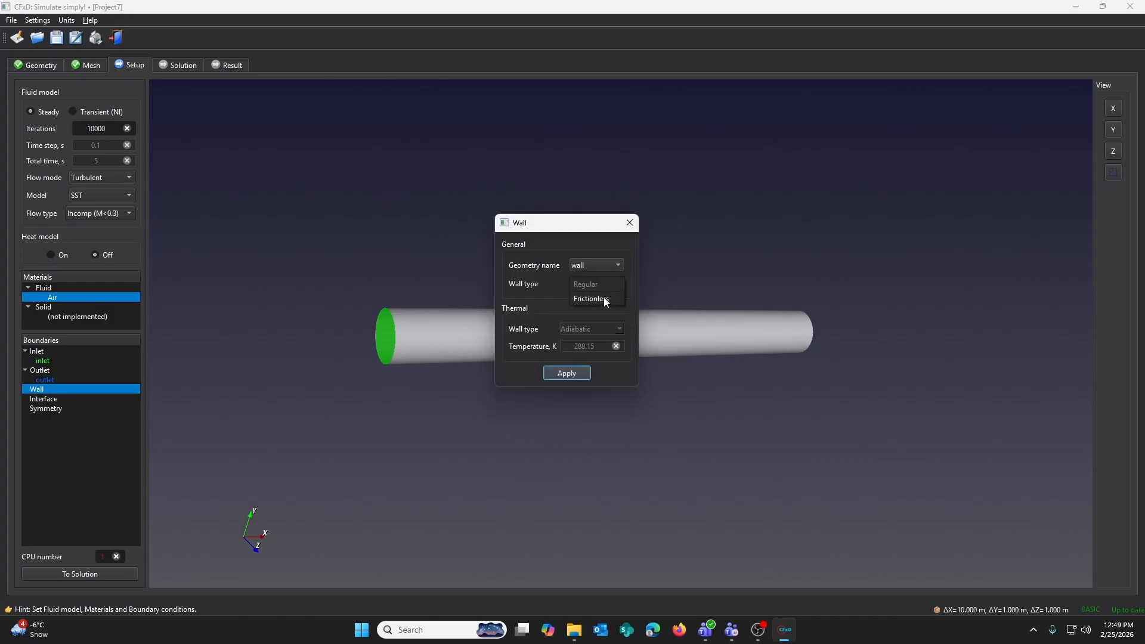
left_click(569, 373)
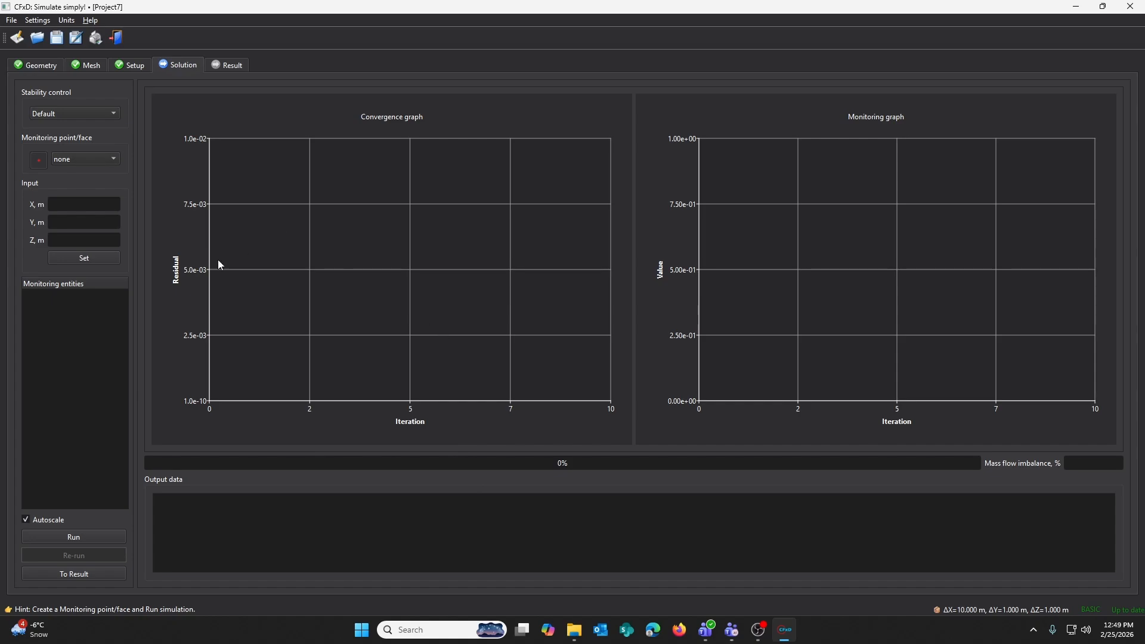
- Keep Default stability control, create a monitoring point at X = 9 m, and set it to monitor Umag
left_click(60, 113)
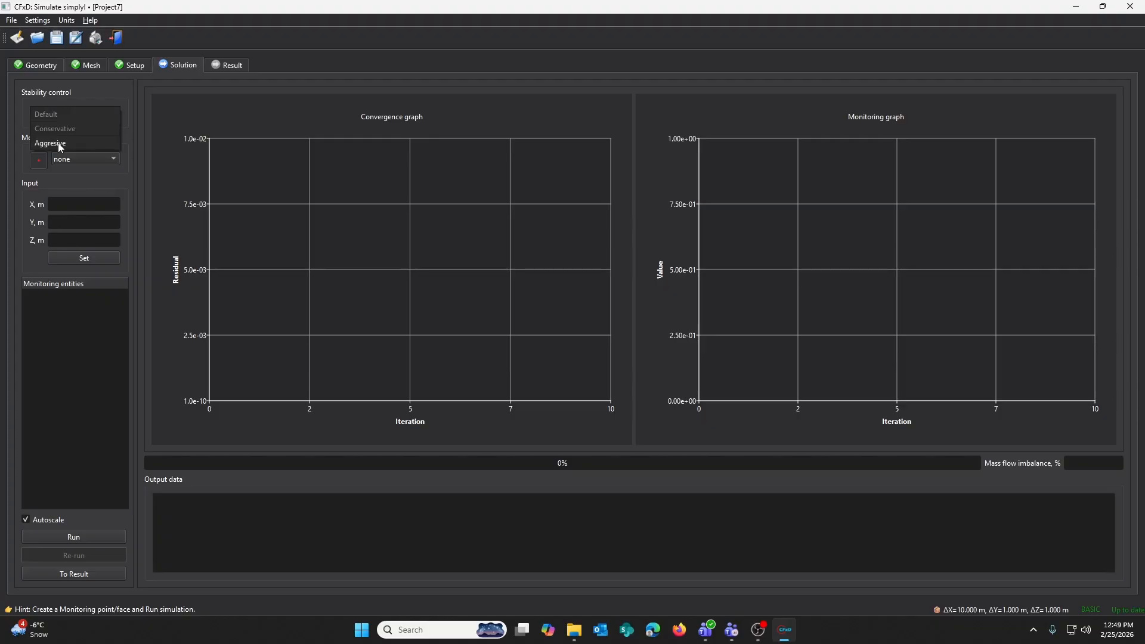
left_click(57, 114)
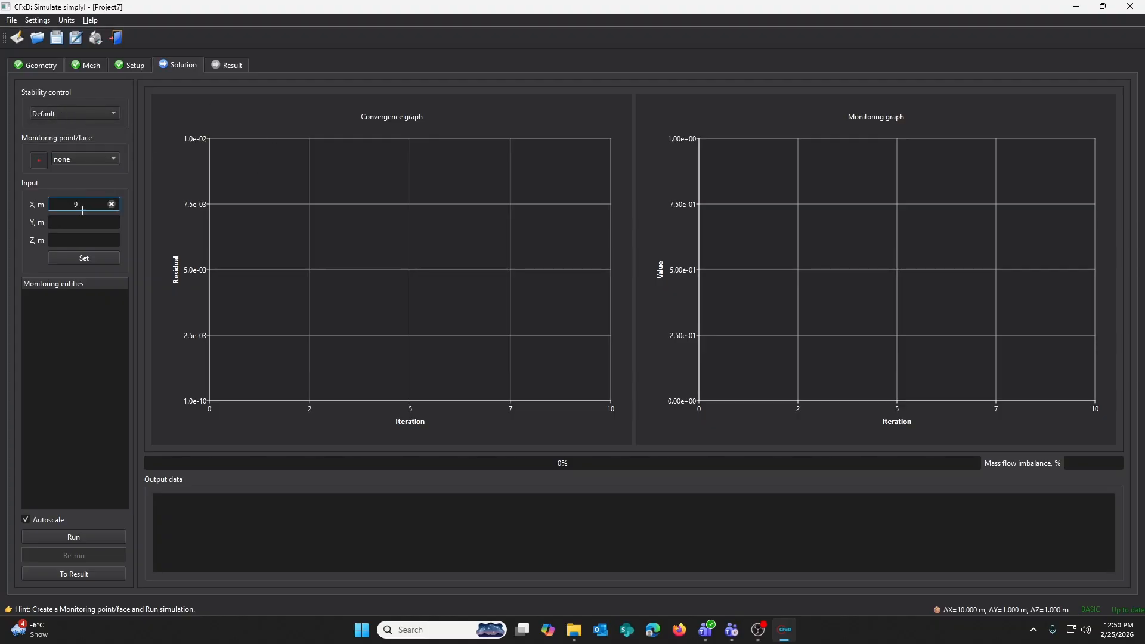
left_click(99, 261)
double_click(87, 296)
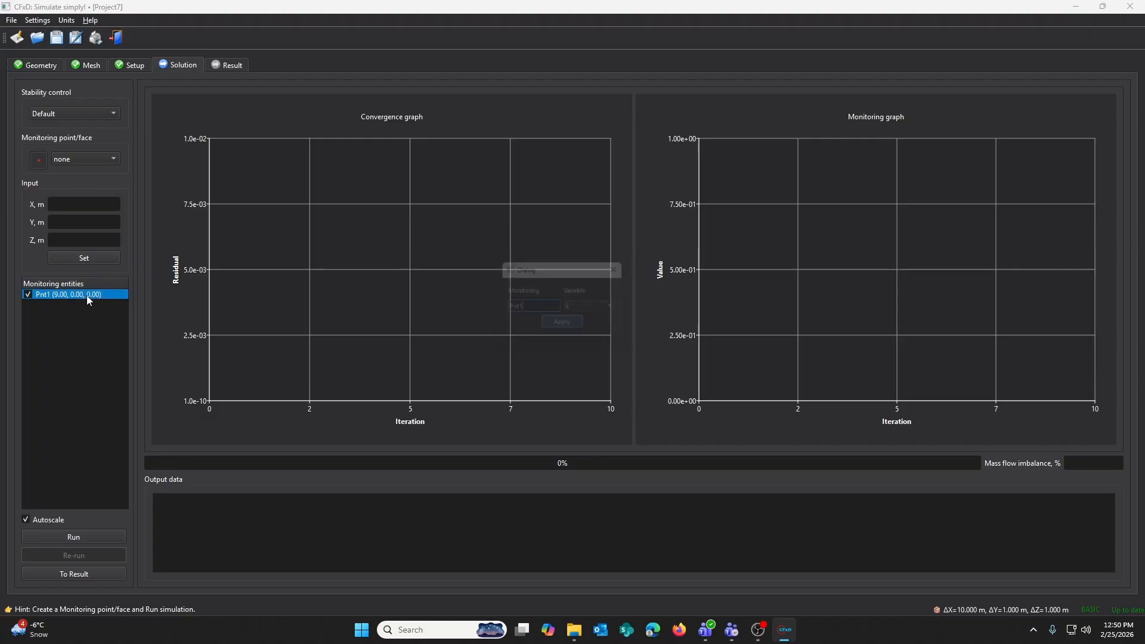
left_click(601, 309)
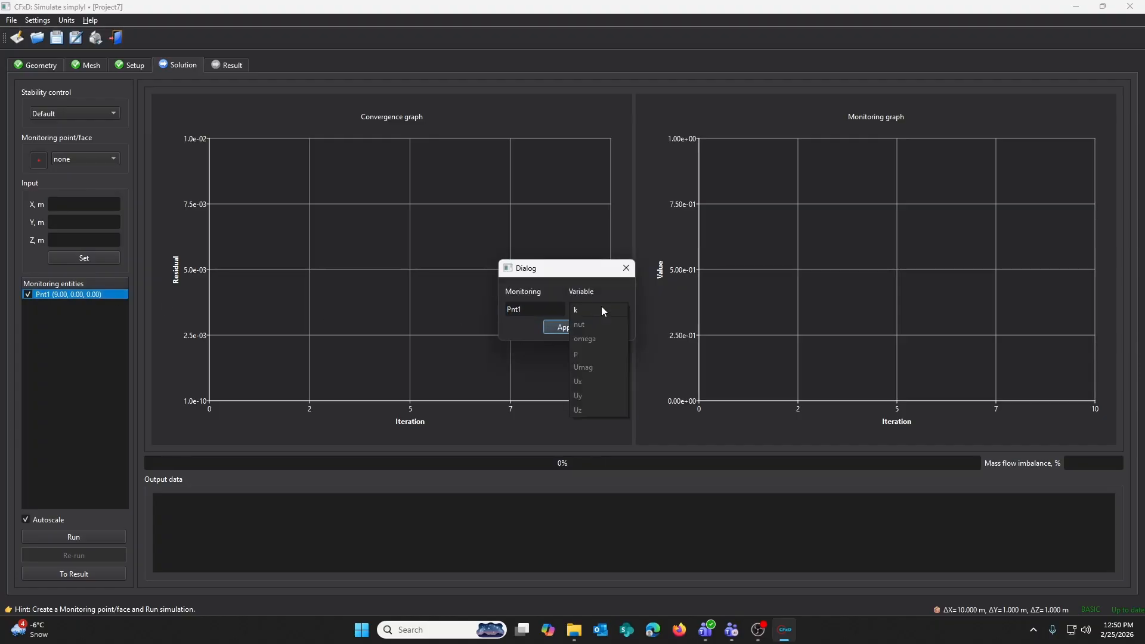
left_click(583, 367)
left_click(558, 327)
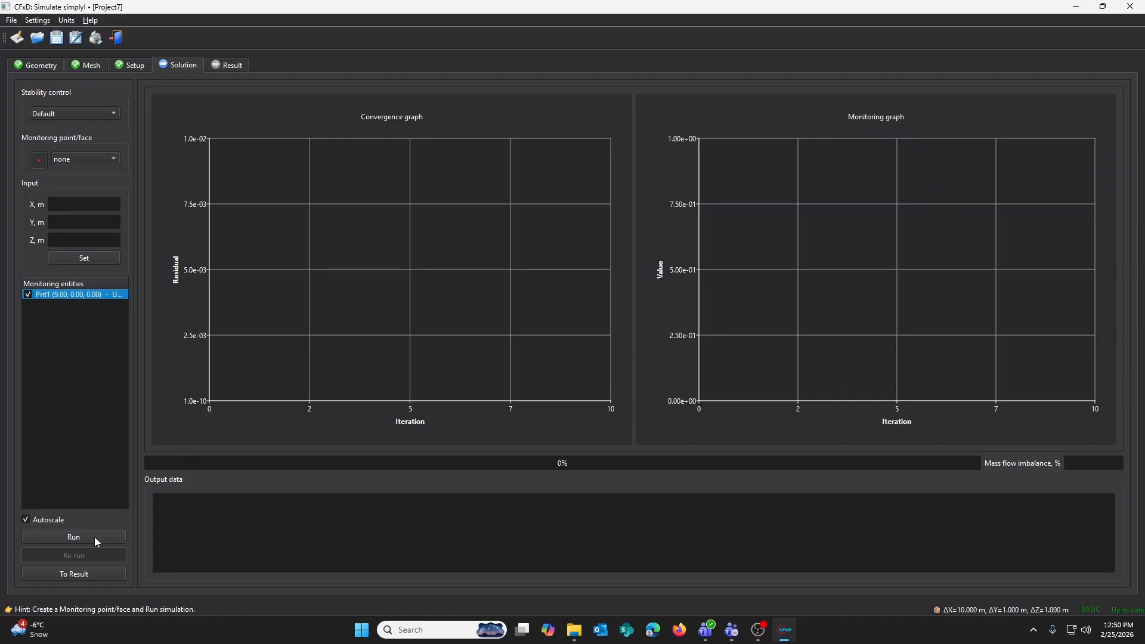
- Run the simulation and zoom into a region of the convergence graph while it iterates
left_click(94, 537)
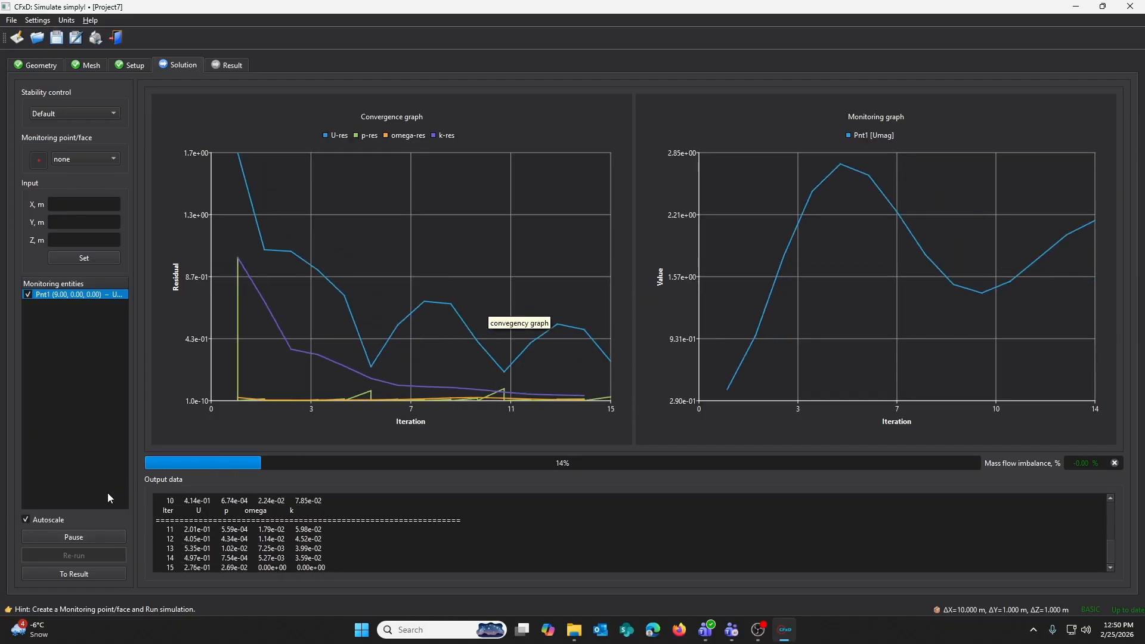
left_click(25, 519)
left_click_drag(463, 296, 646, 427)
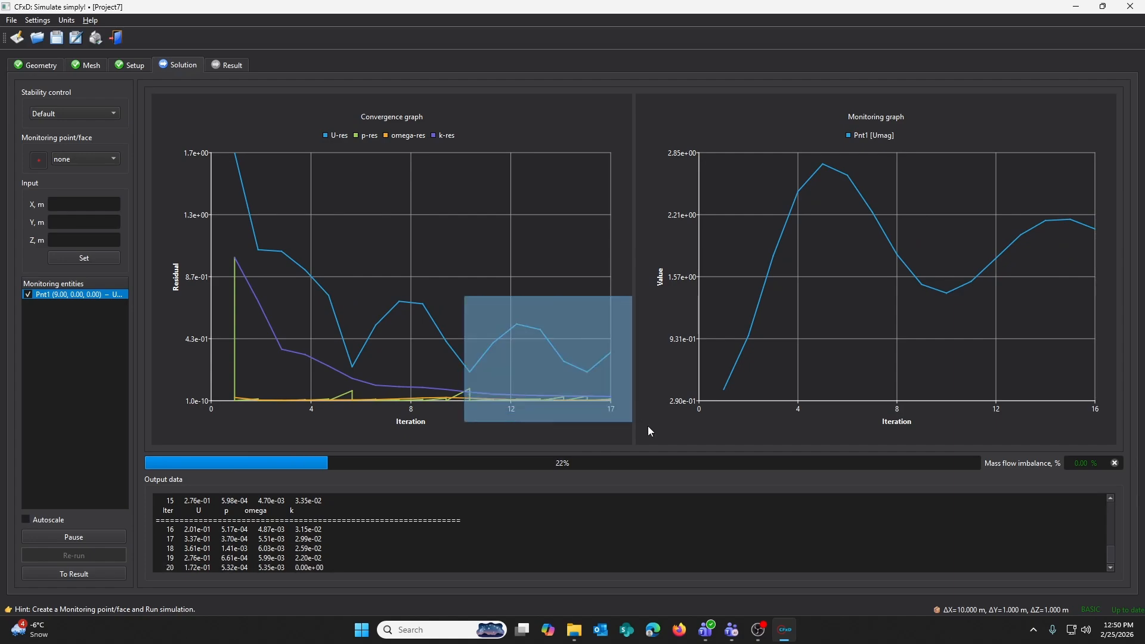
left_click(25, 519)
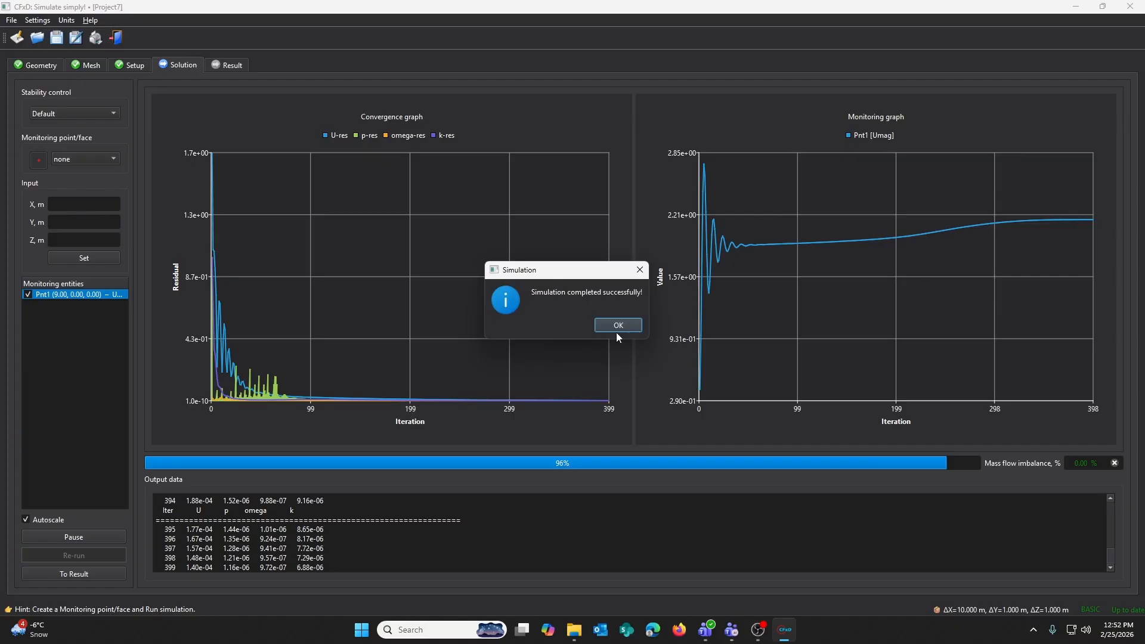
- Close the completion message and proceed to the results view
left_click(616, 326)
left_click(74, 573)
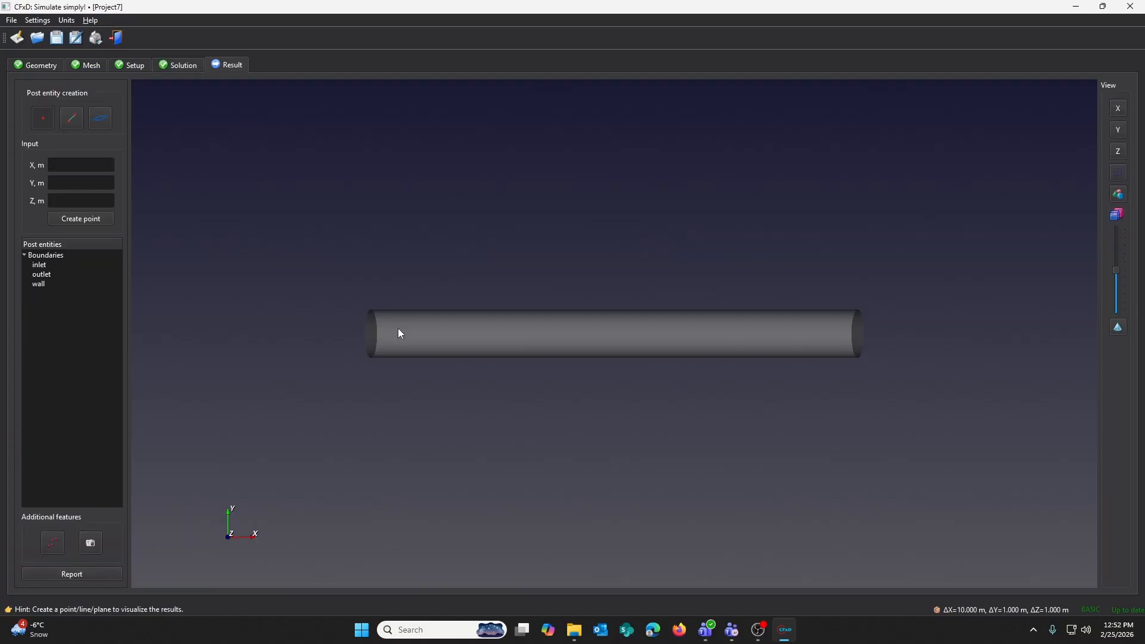
- Create a post-processing line across the pipe at X = 9 m, from Y = -0.5 m to Y = 0.5 m
left_click_drag(463, 319, 785, 295)
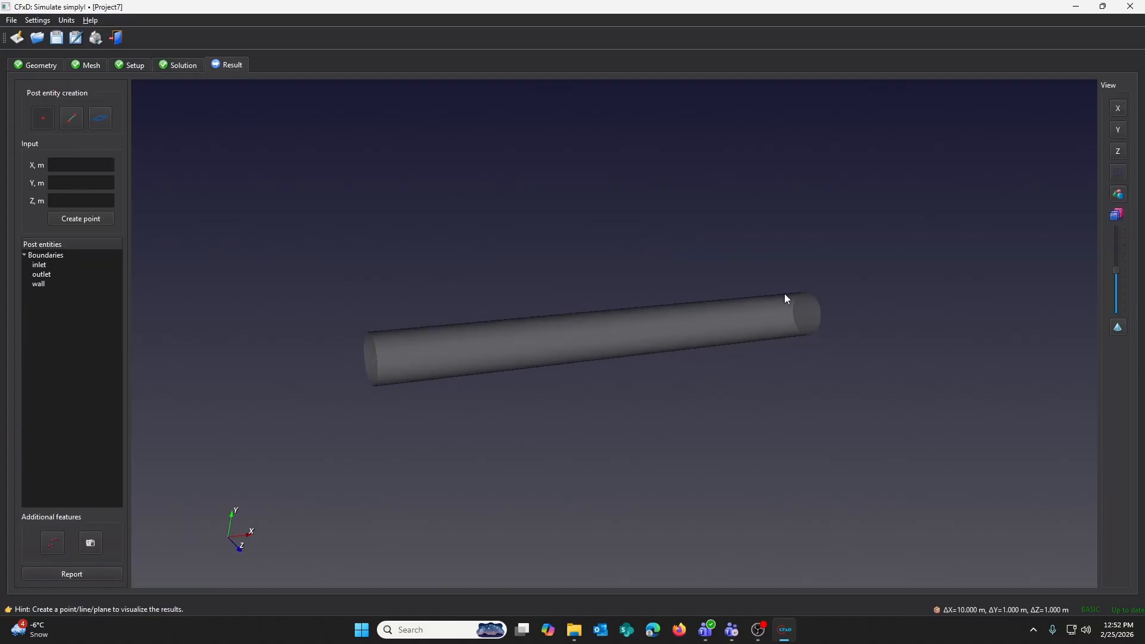
left_click(74, 121)
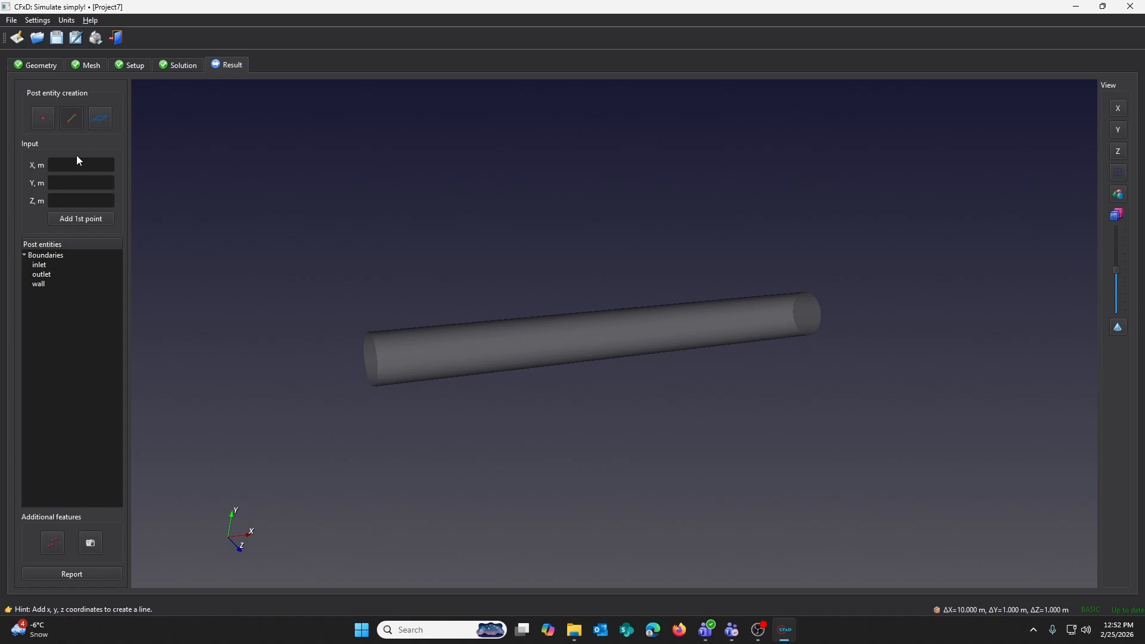
left_click(72, 169)
type("9")
left_click(78, 187)
type("-0.")
type("4")
left_click(85, 167)
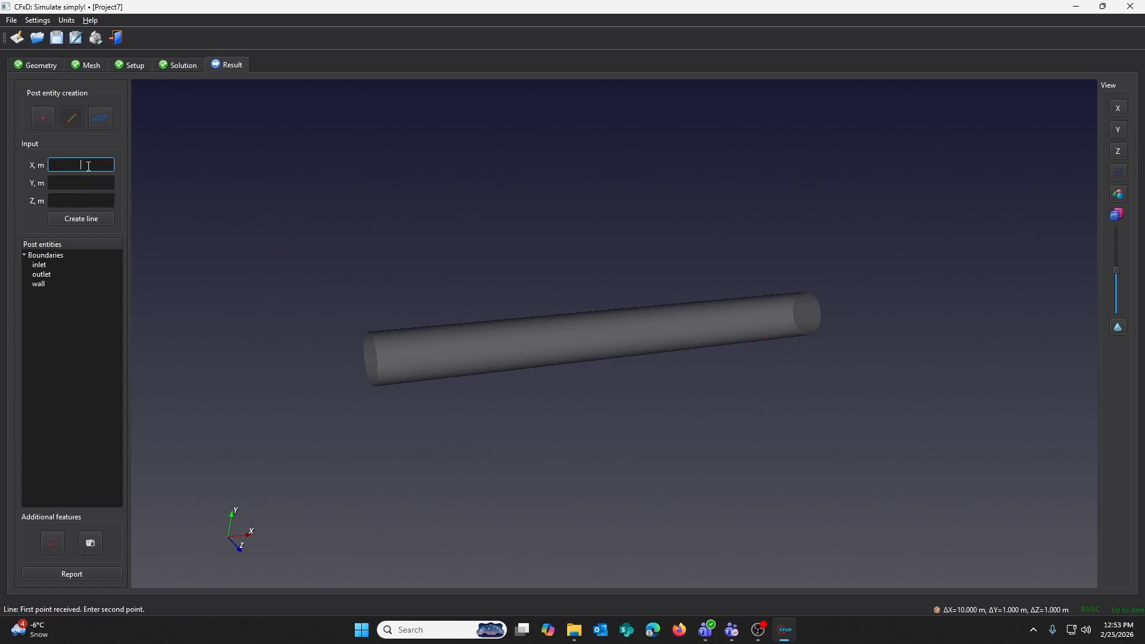
type("9")
left_click(90, 186)
type("0.5")
left_click(101, 220)
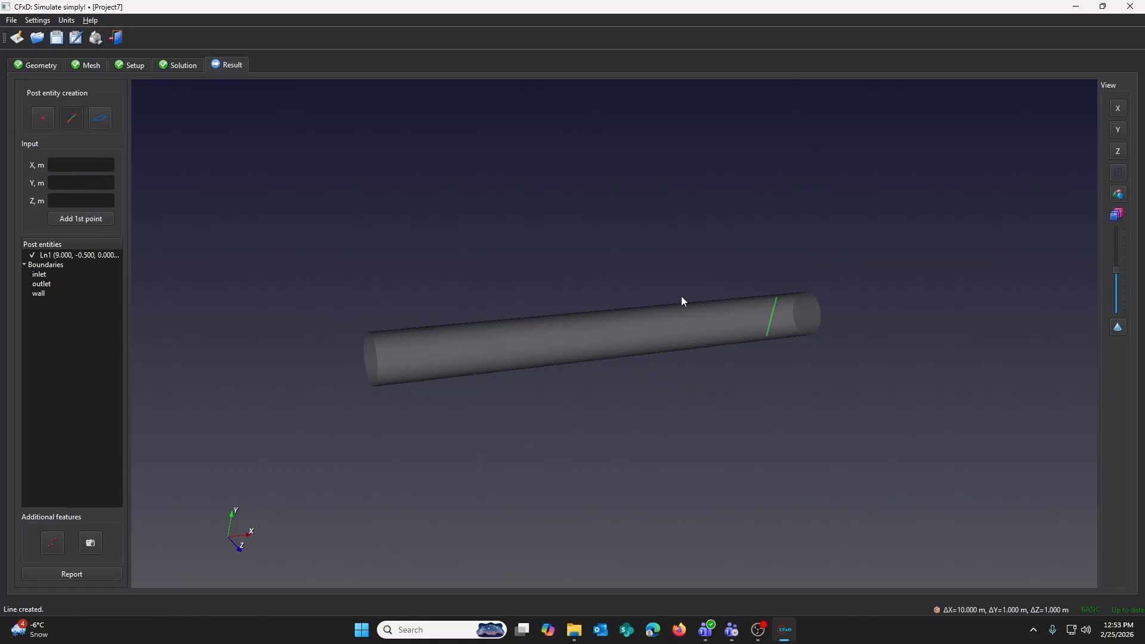
- Open the line's chart dialog and show a chart of Umag along the line
double_click(70, 255)
left_click(647, 168)
left_click(633, 255)
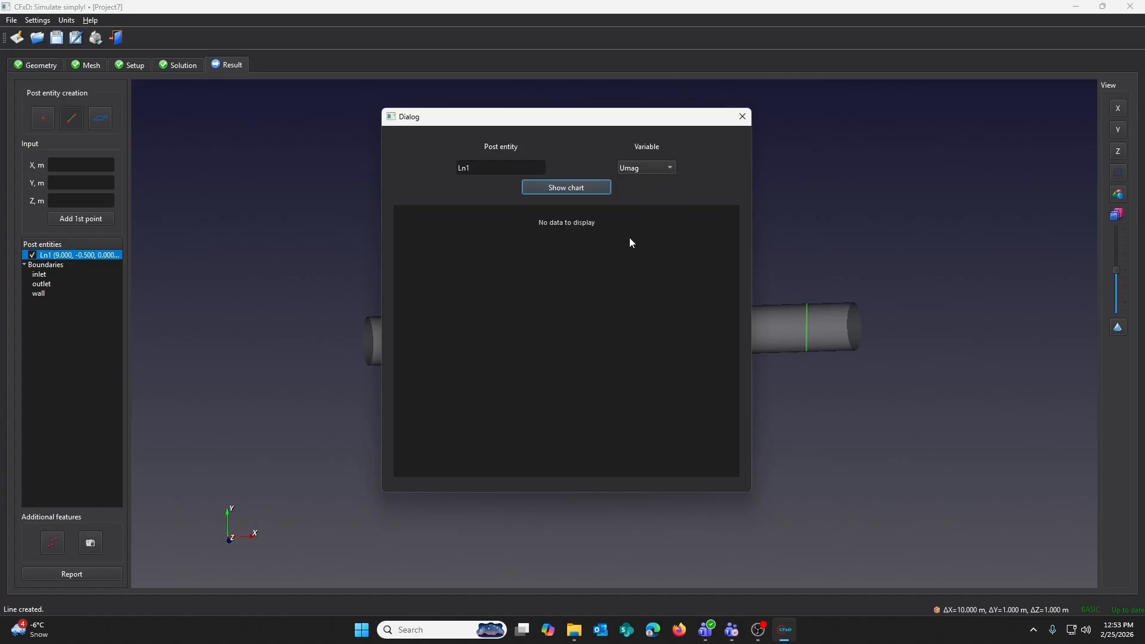
left_click(574, 188)
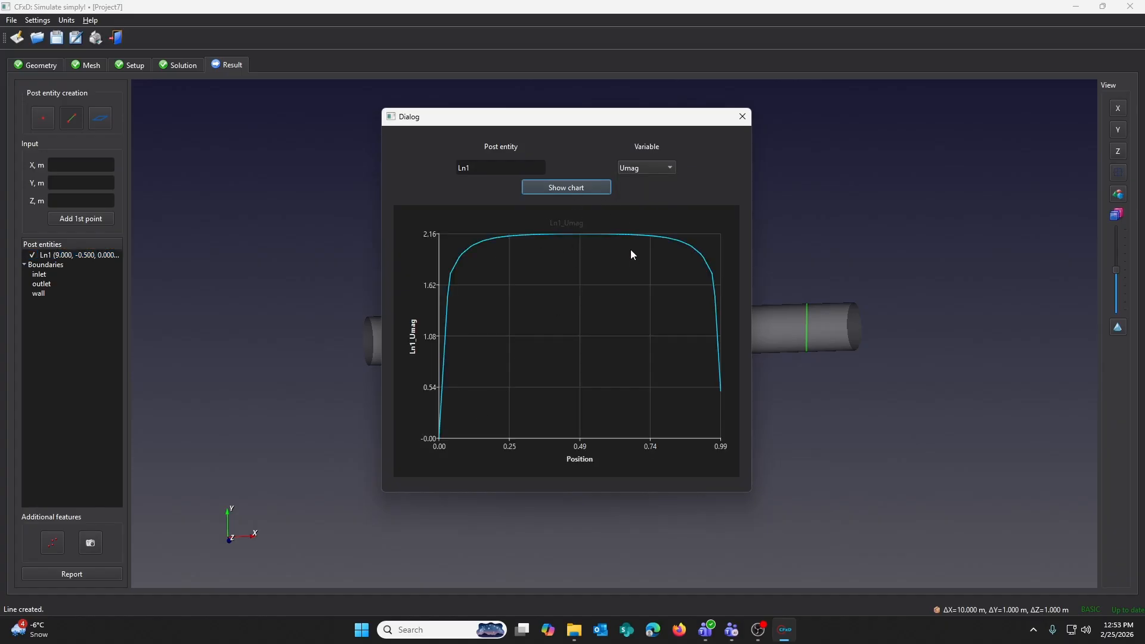
- Create a post-processing plane at the origin (0, 0, 0)
left_click(100, 118)
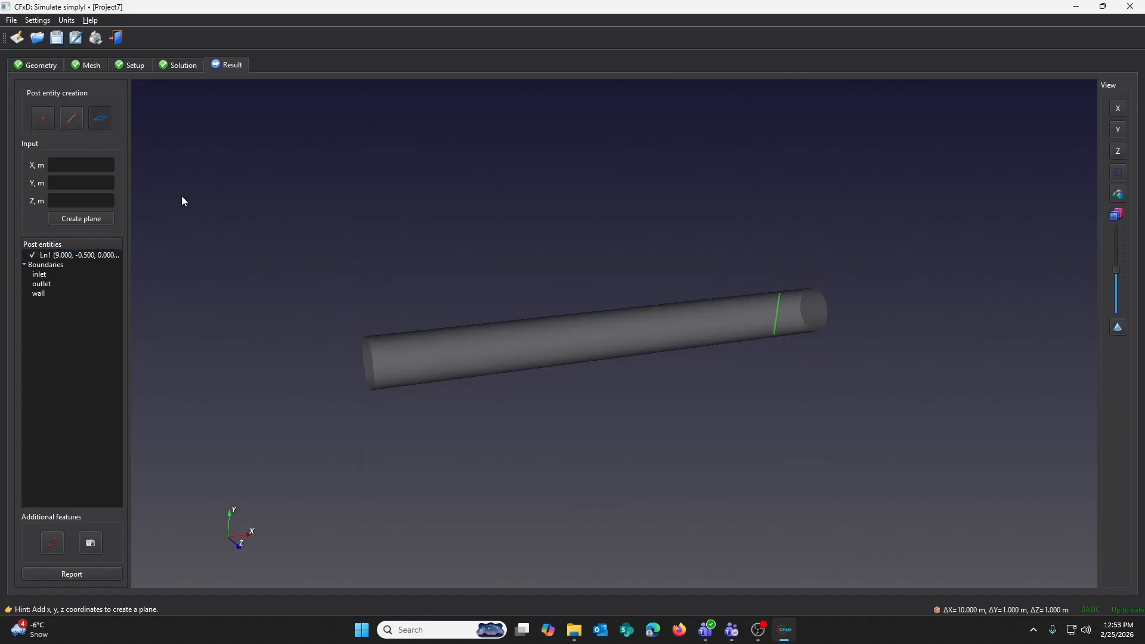
left_click(87, 219)
left_click_drag(457, 350, 517, 412)
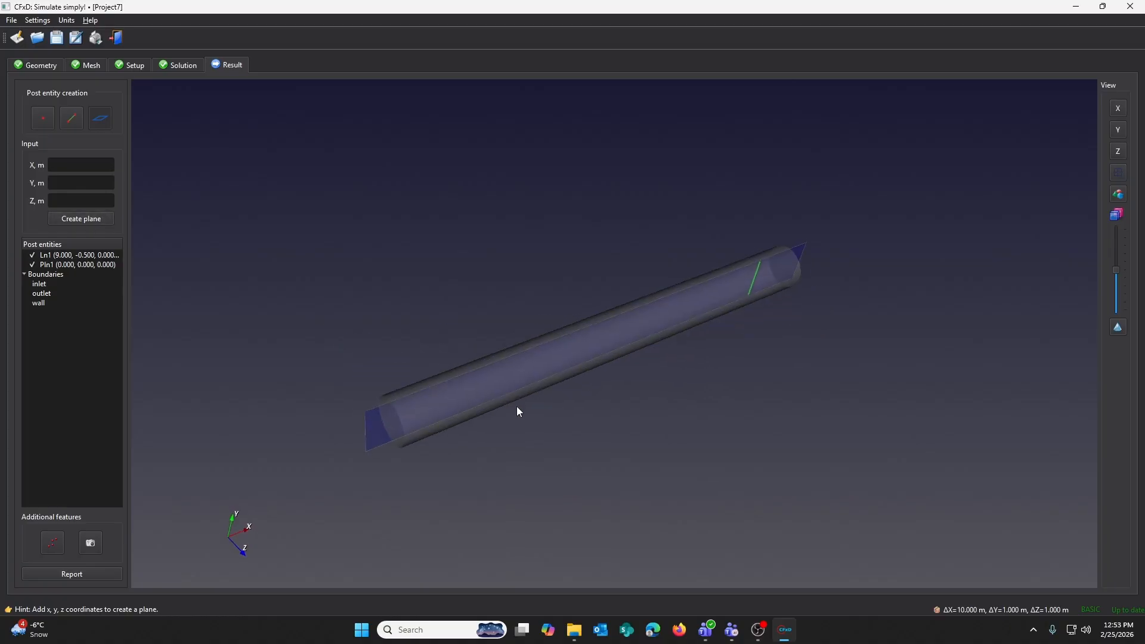
- Display a contour of Ux on the plane
double_click(80, 265)
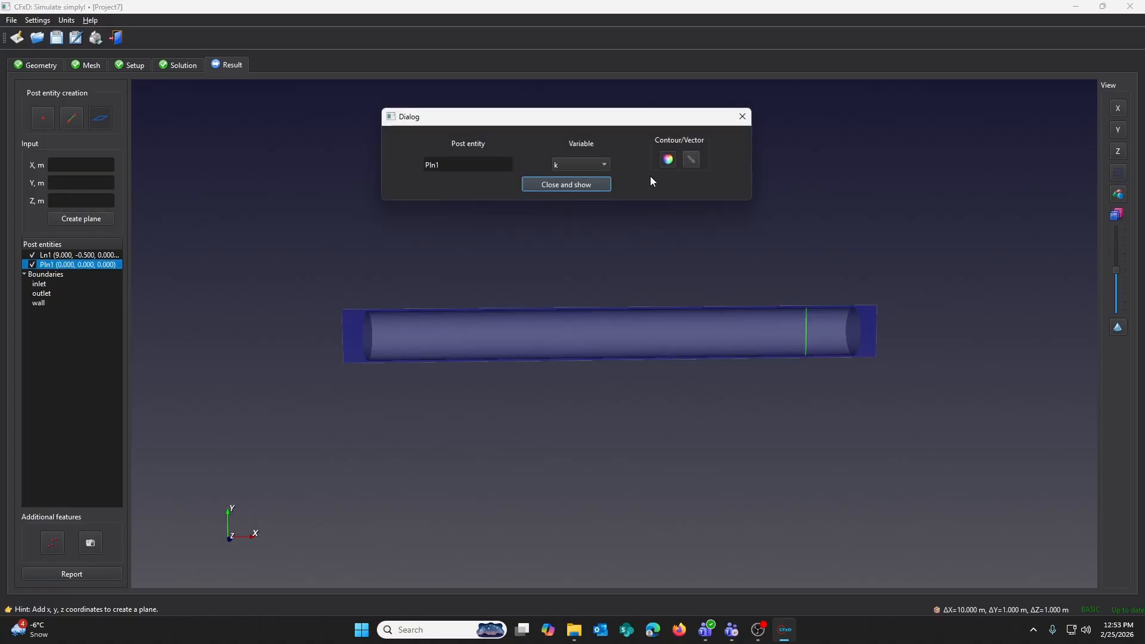
left_click(581, 165)
left_click(570, 263)
left_click(566, 184)
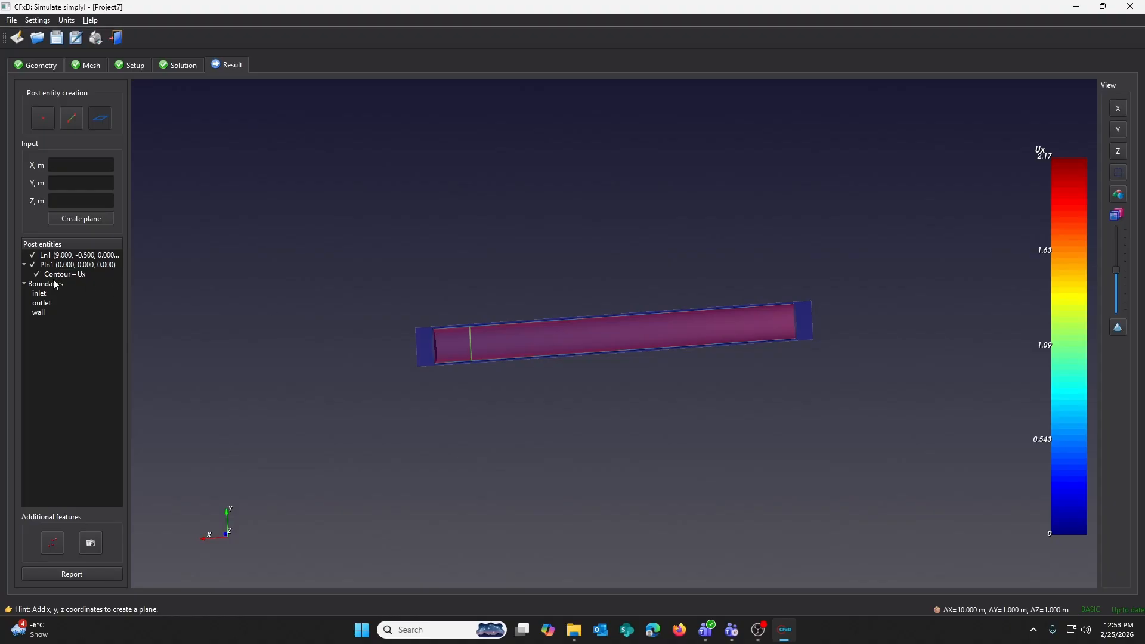
- Hide the plane surface and the line, and reorient the view onto the Ux contour
left_click(32, 265)
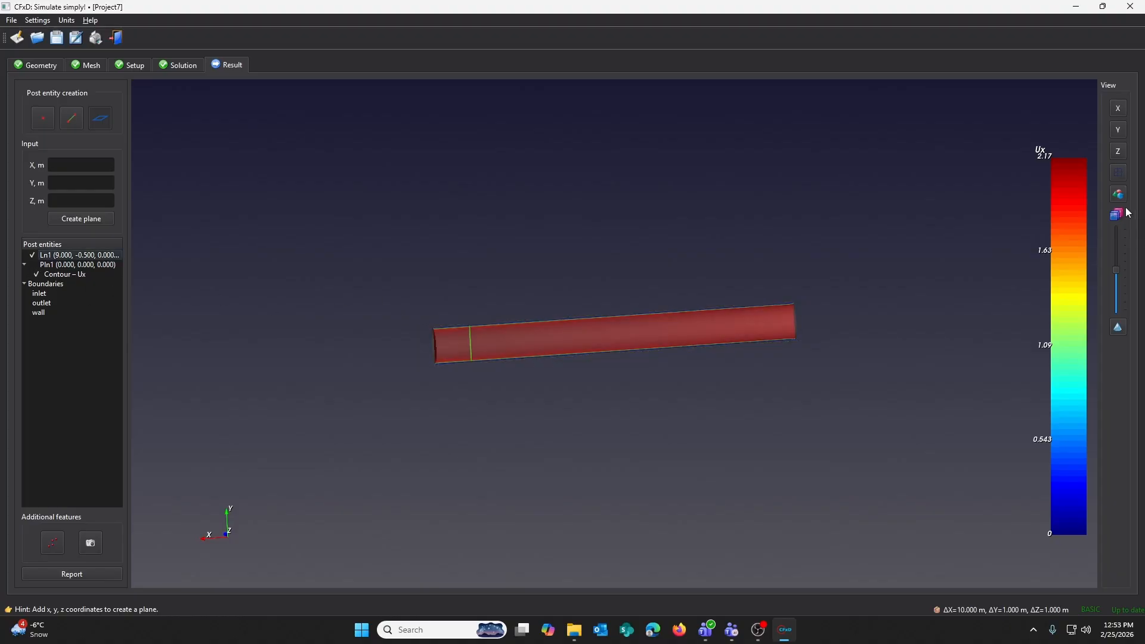
left_click_drag(545, 331, 524, 310)
left_click(1120, 196)
scroll(655, 334, "up", 3)
left_click(32, 255)
left_click_drag(238, 298, 1112, 330)
left_click_drag(372, 324, 330, 367)
left_click_drag(534, 381, 524, 334)
- Add a vector display of U on the plane, briefly hiding the Ux contour to inspect the vectors
double_click(74, 265)
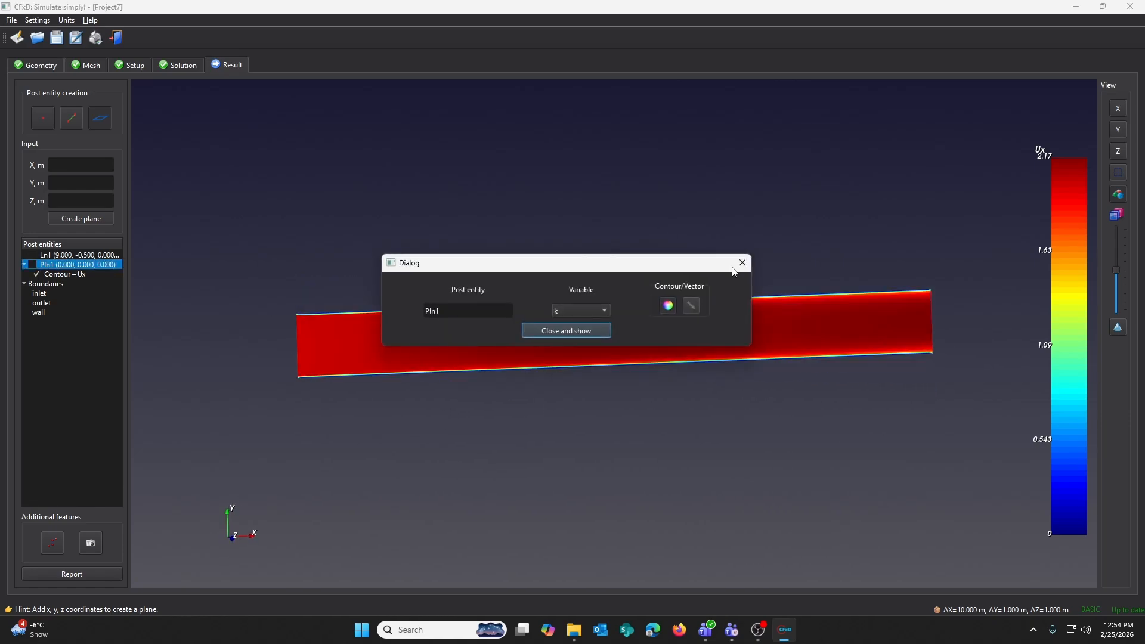
left_click(600, 311)
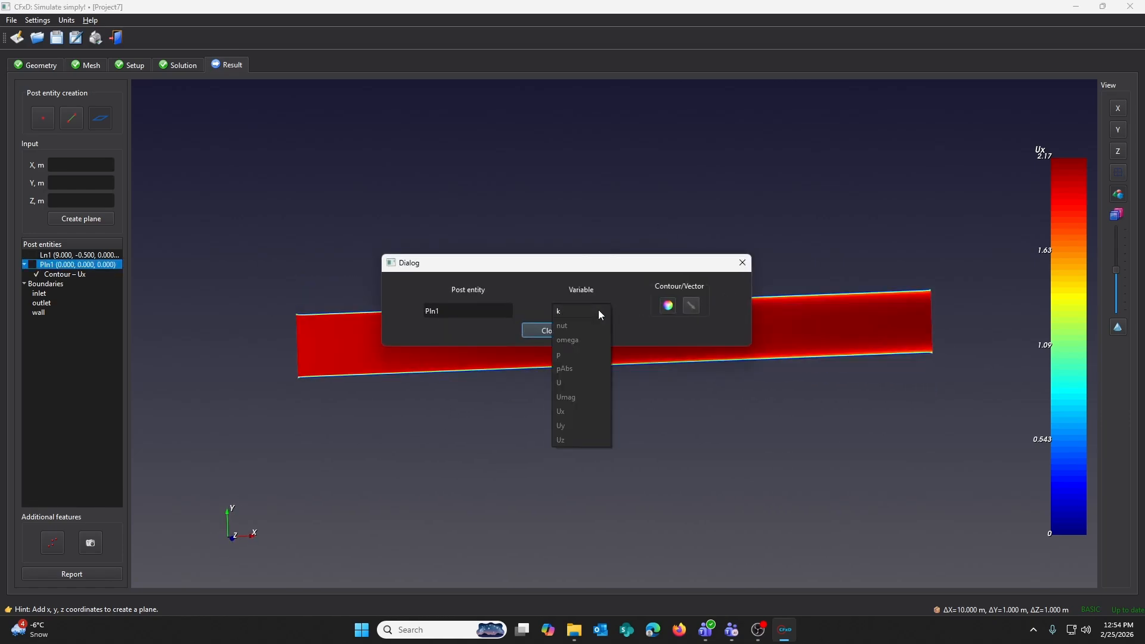
left_click(570, 384)
left_click(691, 305)
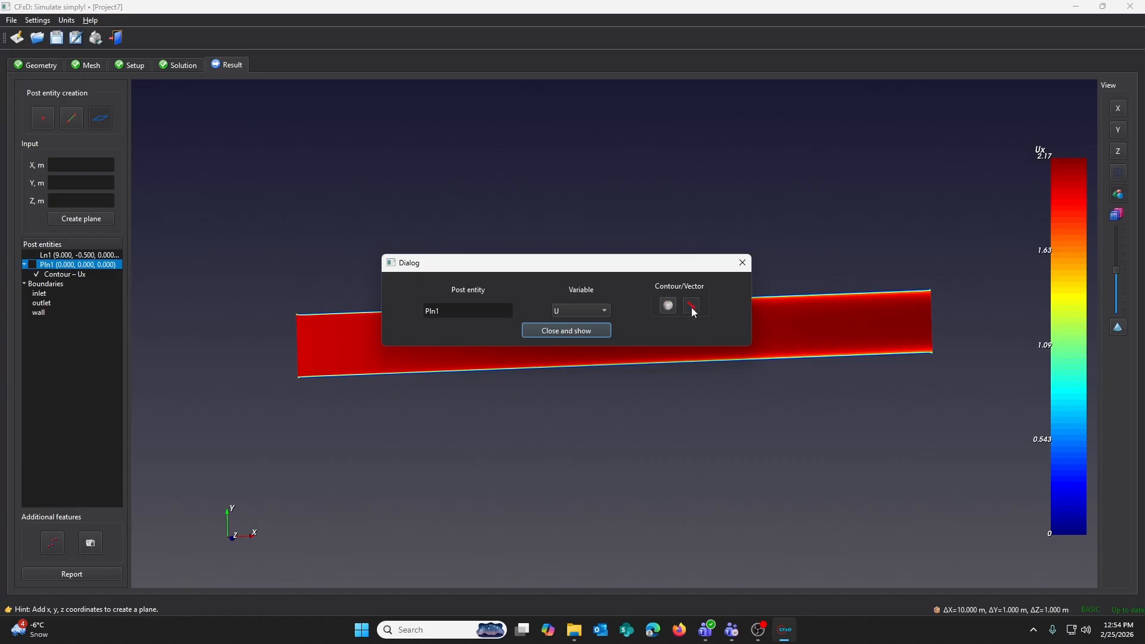
left_click(584, 330)
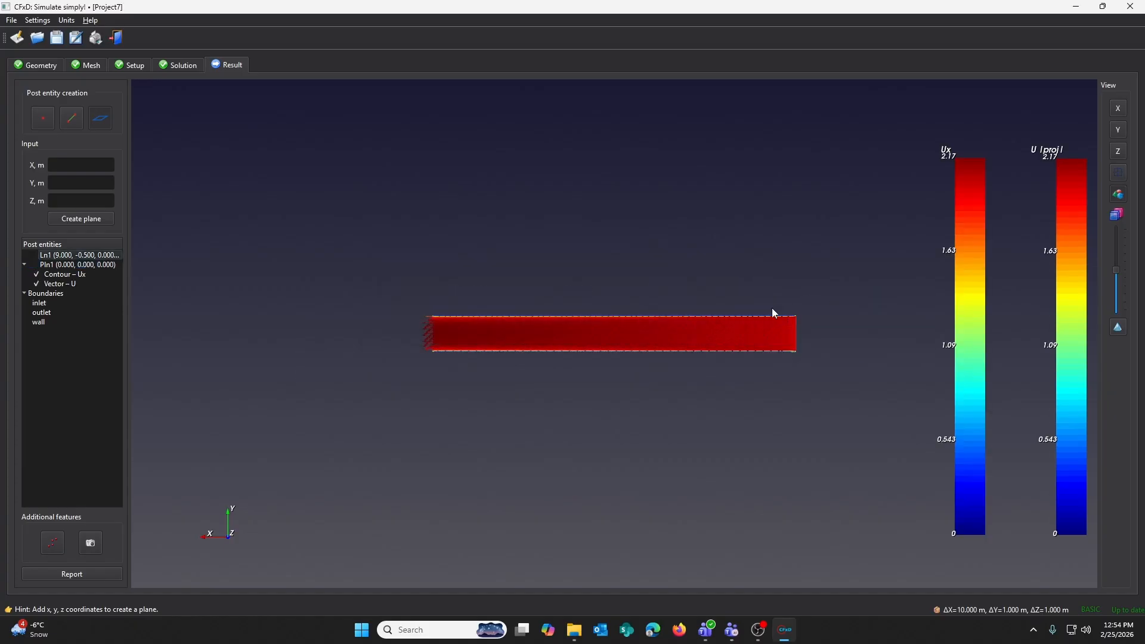
left_click(37, 274)
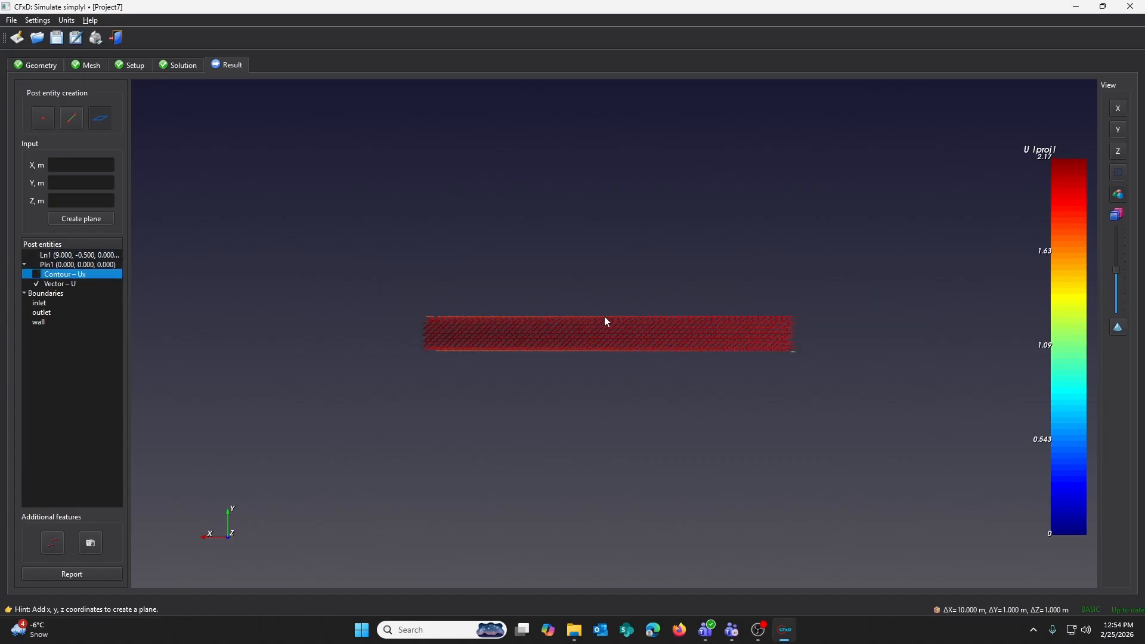
scroll(554, 318, "up", 6)
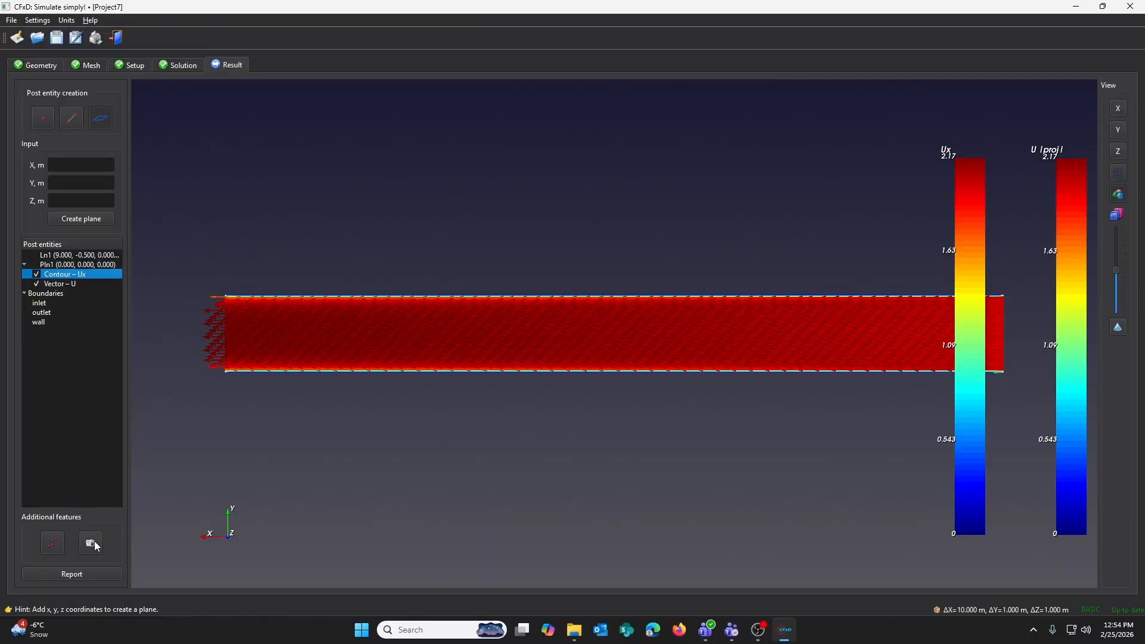
- Generate the simulation report and scroll through its geometry, mesh and setup sections
left_click(80, 576)
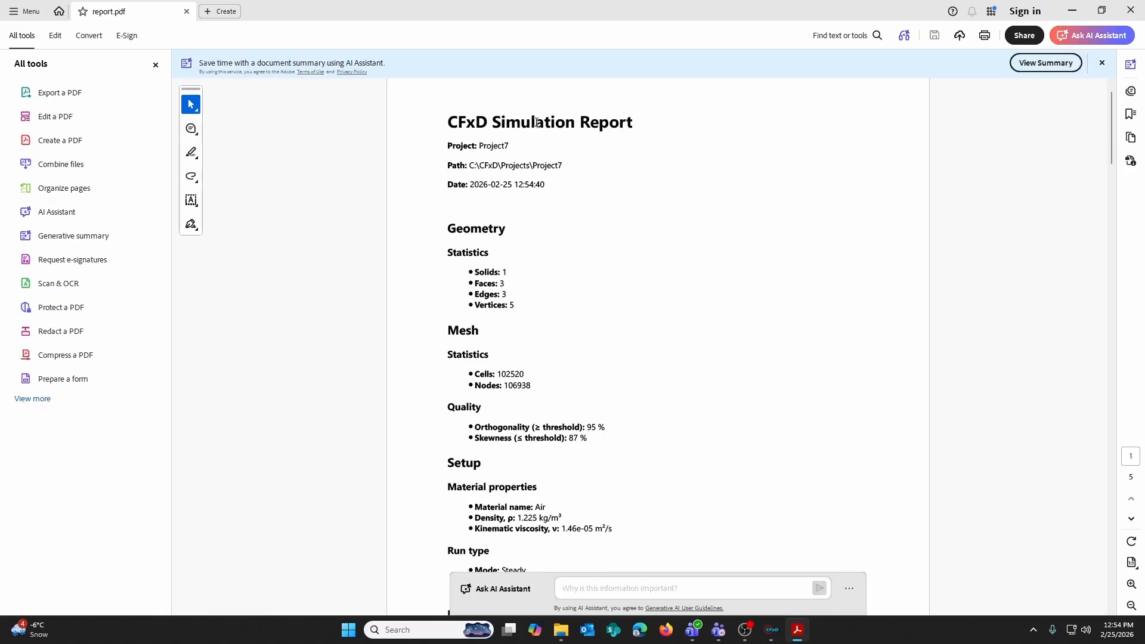
scroll(524, 186, "down", 3)
scroll(524, 186, "down", 3)
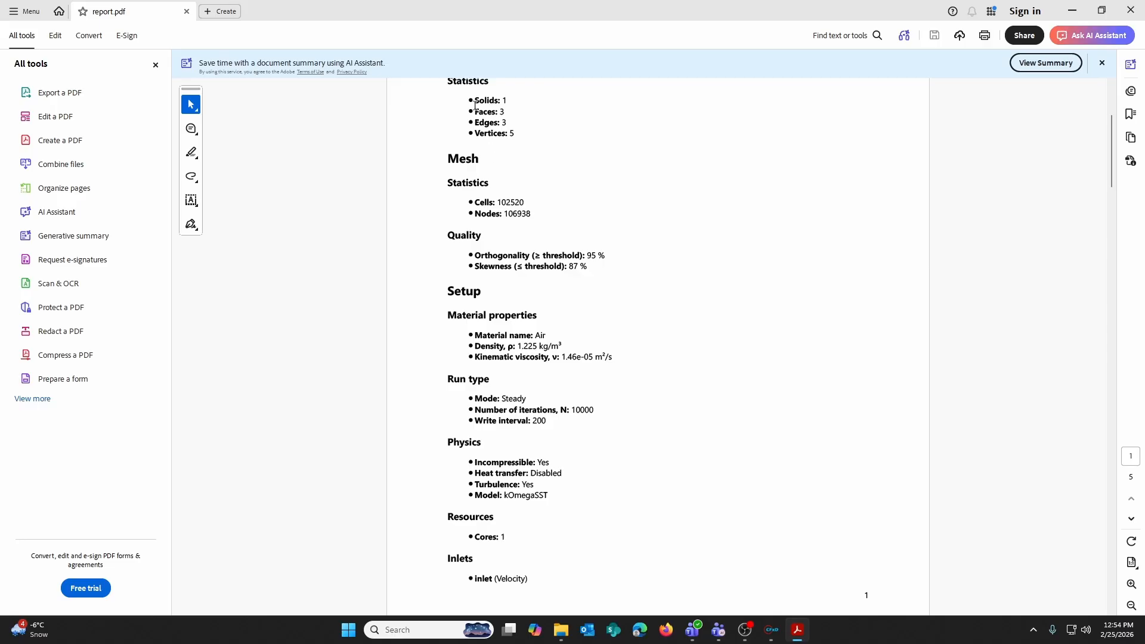
scroll(505, 148, "up", 2)
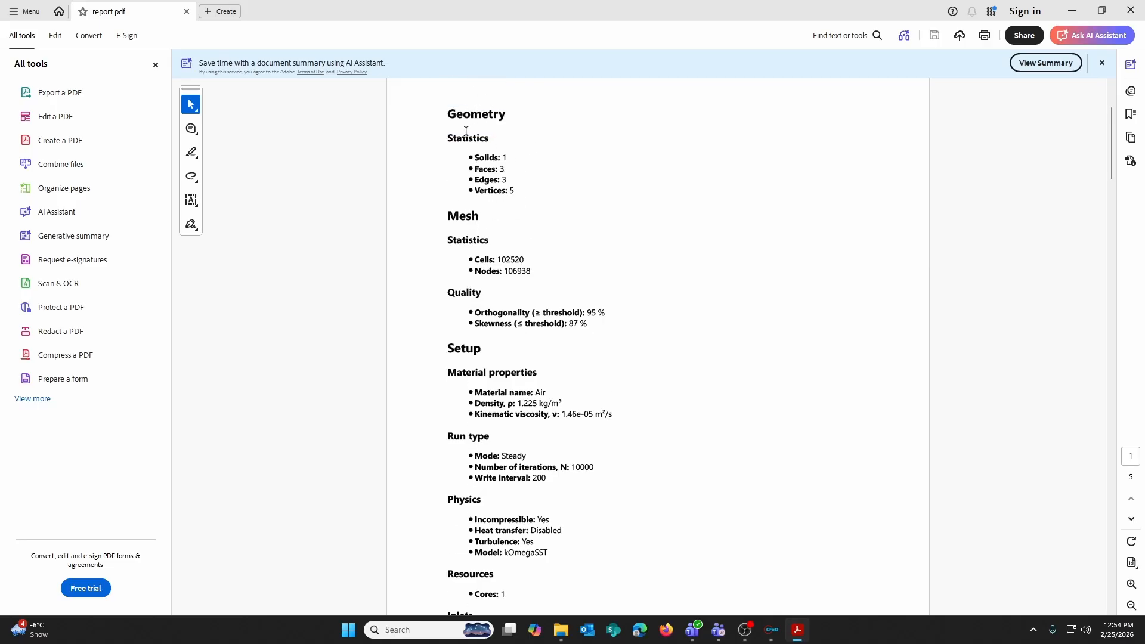
scroll(514, 323, "down", 2)
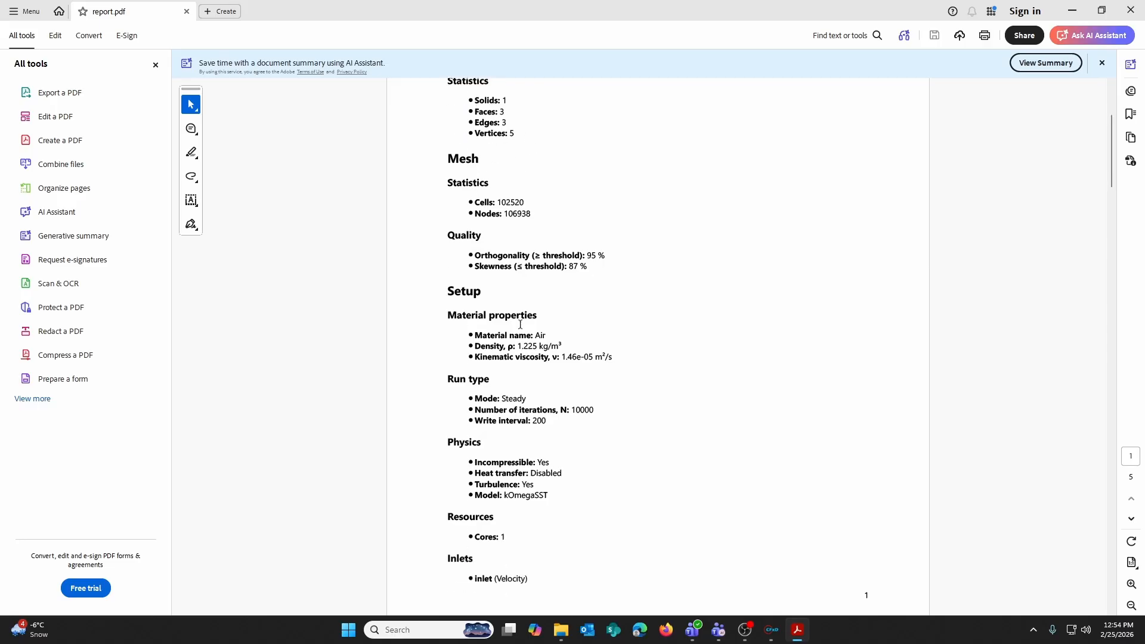
scroll(441, 210, "down", 1)
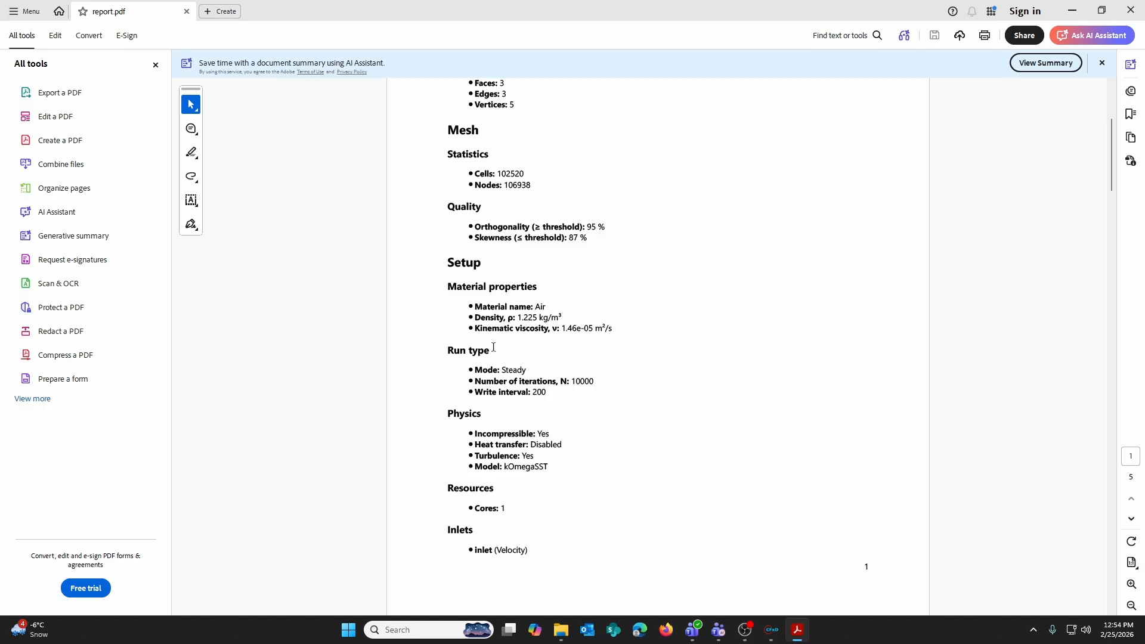
scroll(493, 326, "down", 3)
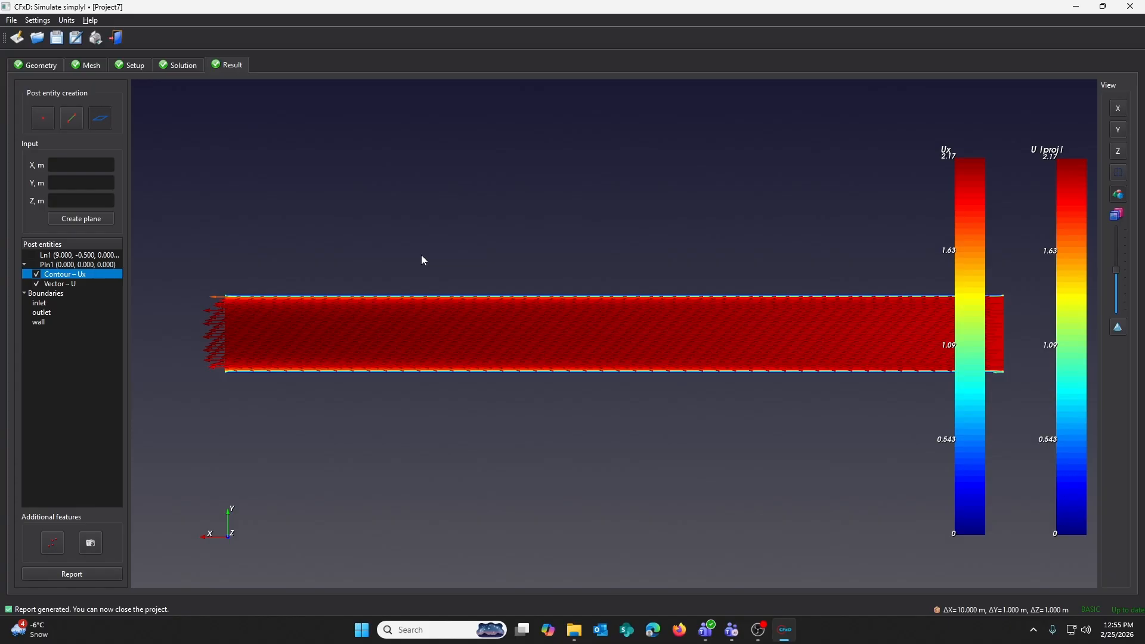
left_click_drag(421, 255, 514, 282)
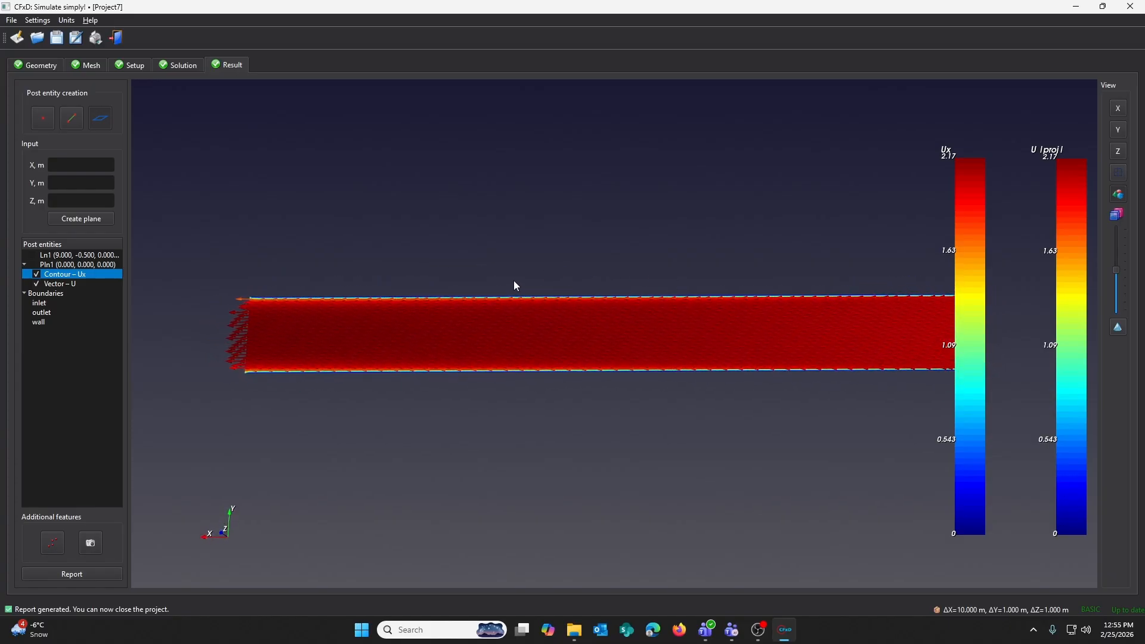